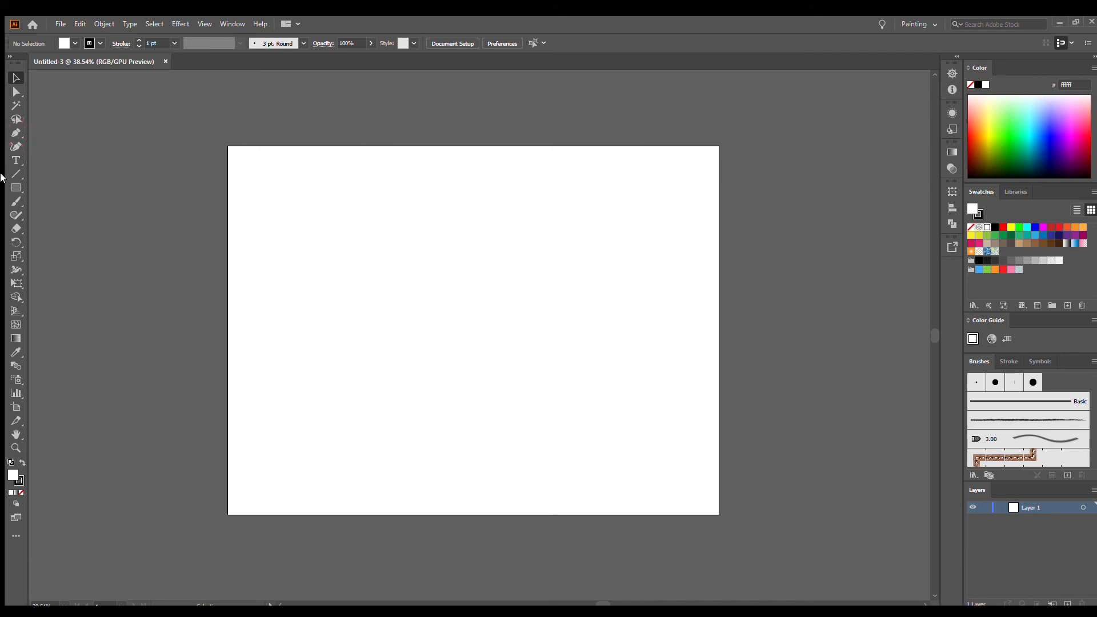
Step: Draw a square about 101 × 101 px on the canvas beside the artboard's upper-left corner
left_click(14, 186)
left_click(16, 188)
key("v")
left_click(16, 188)
left_click_drag(100, 158, 148, 207)
left_click(13, 82)
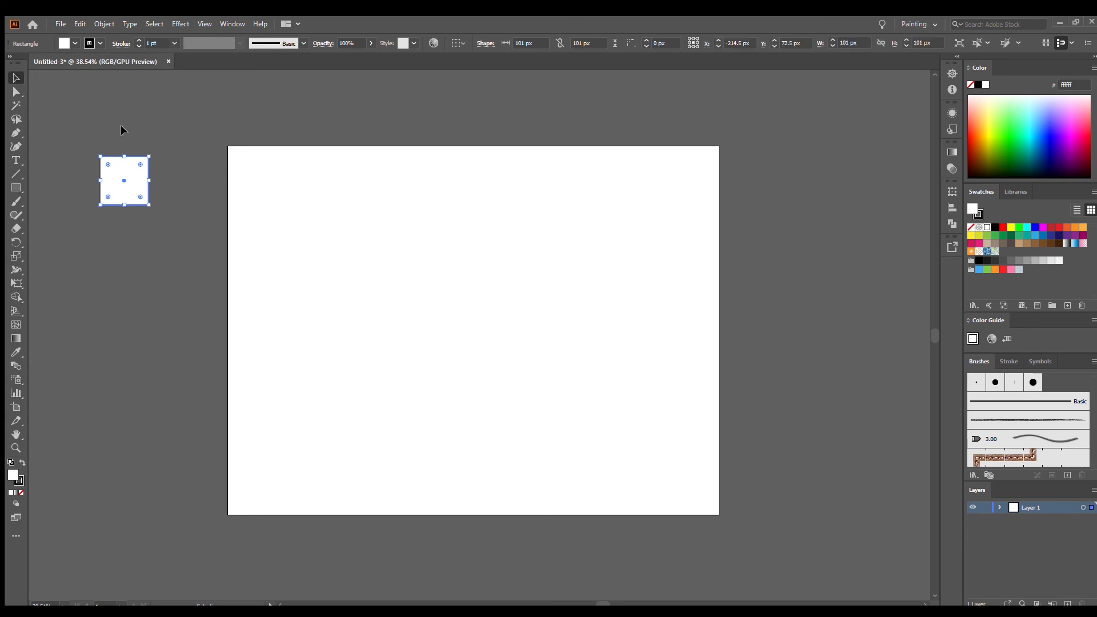
left_click(121, 125)
Step: Fill the square with pink #ff7bac and remove its stroke
left_click(94, 43)
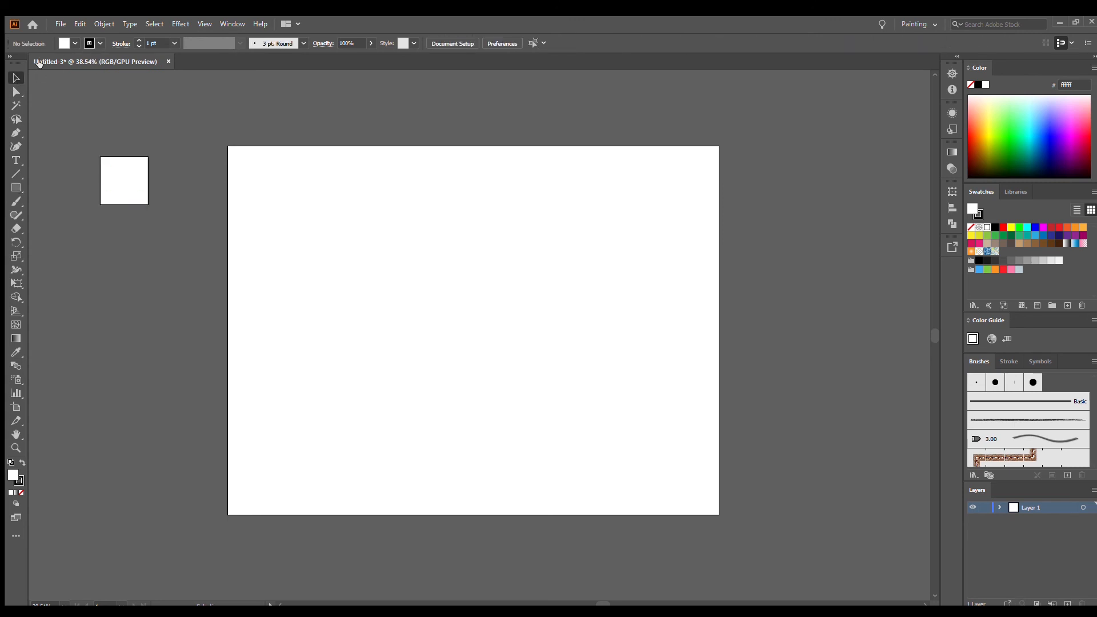
left_click(13, 62)
left_click(107, 184)
left_click(51, 103)
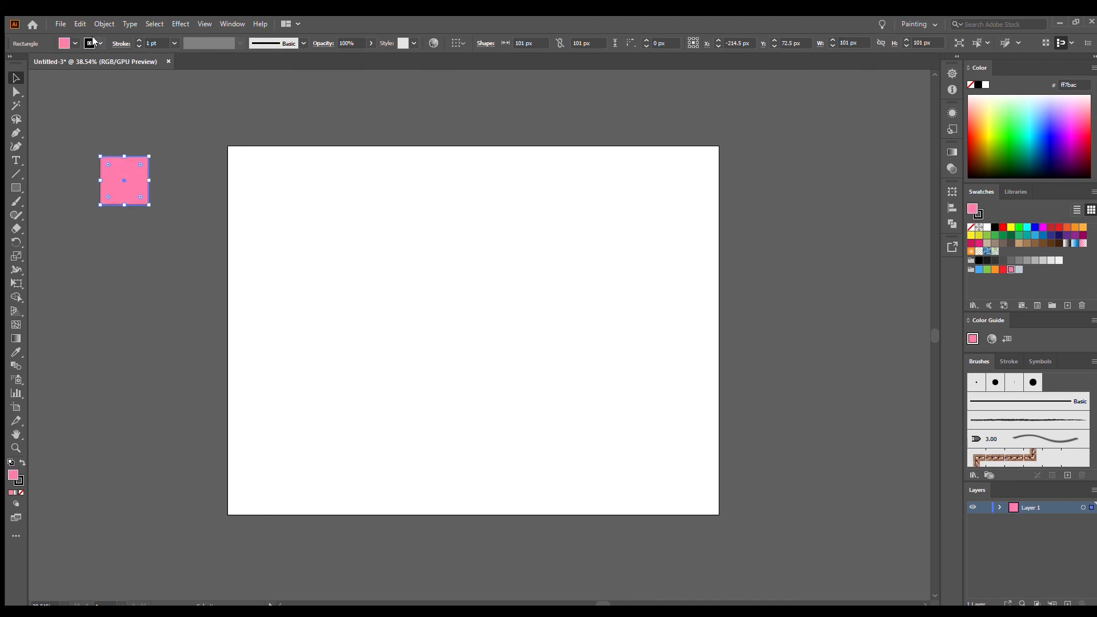
left_click(95, 42)
left_click(13, 62)
left_click(179, 172)
Step: Make three copies of the pink square, placing one beside it and two in a column beneath it
left_click(121, 185)
key("ctrl+v")
left_click_drag(469, 336, 103, 235)
left_click(157, 187)
left_click(141, 188)
key("ctrl+v")
key("ctrl+v")
left_click_drag(466, 347, 111, 317)
left_click(154, 285)
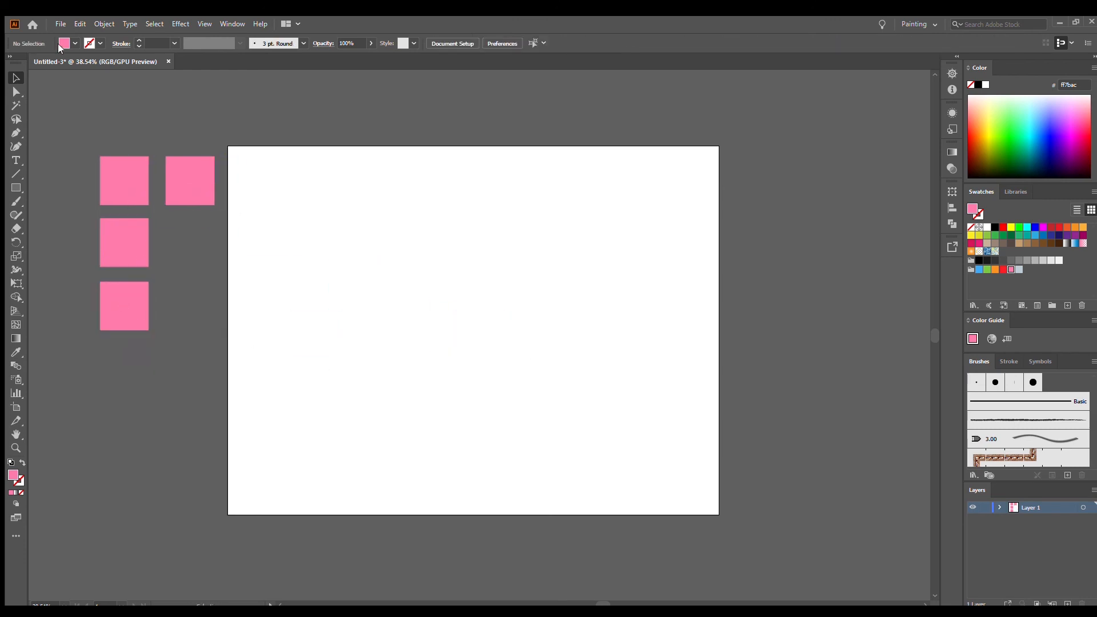
Step: Recolor the copy beside the pink square light pink, the square beneath the original blue and the lowest one orange
left_click(193, 201)
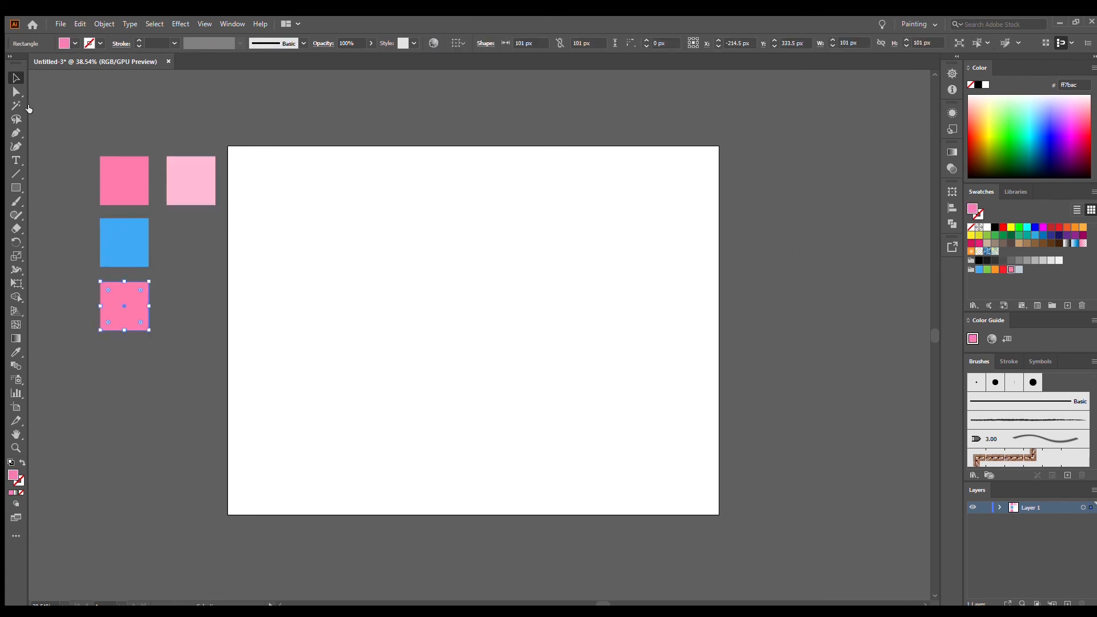
left_click(995, 269)
Step: Duplicate the blue and orange squares and place each copy to the right of its original
left_click(124, 242)
key("ctrl+v")
left_click_drag(492, 357, 204, 265)
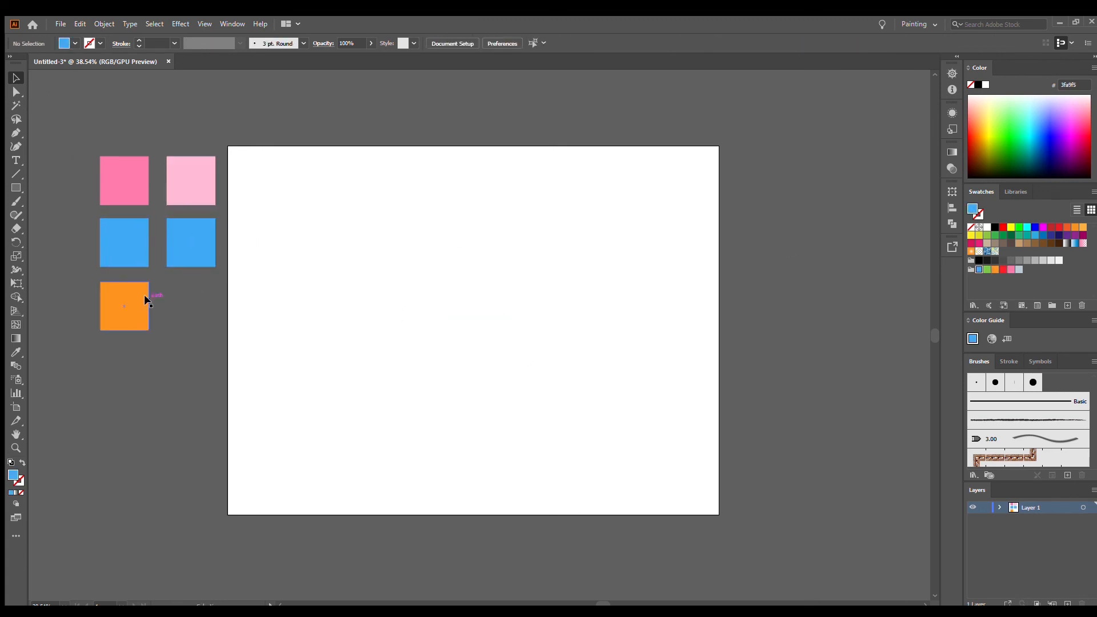
left_click(145, 299)
key("ctrl+v")
left_click_drag(479, 334, 191, 306)
left_click(183, 364)
Step: Lighten the second blue square to a paler blue and the second orange square to light orange #efaf70
left_click(171, 242)
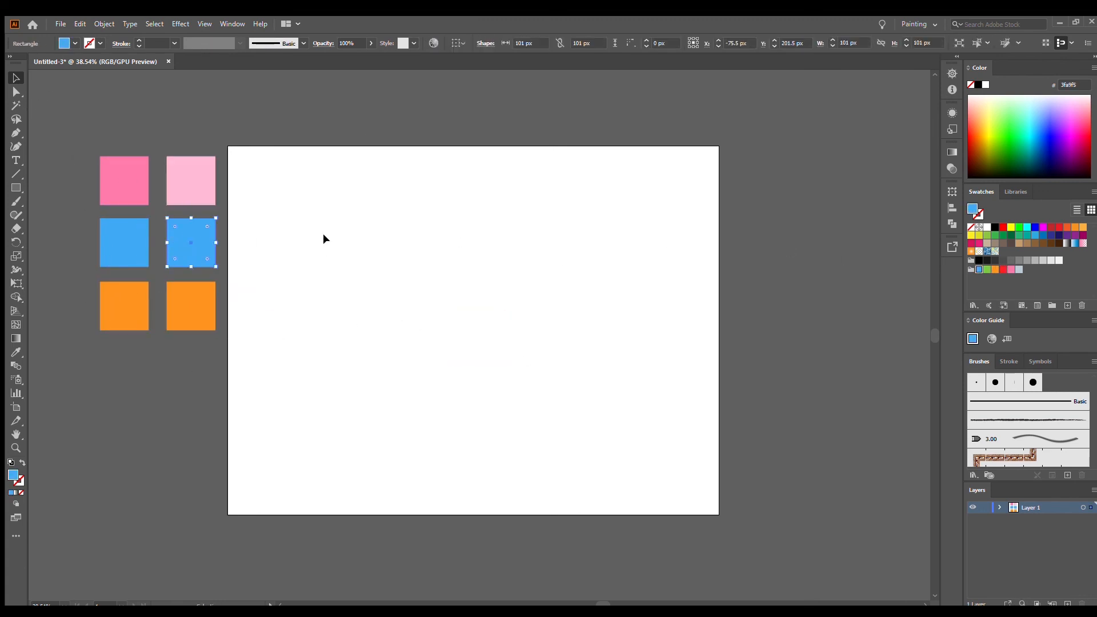
left_click(479, 245)
left_click(663, 240)
left_click(275, 274)
left_click(187, 307)
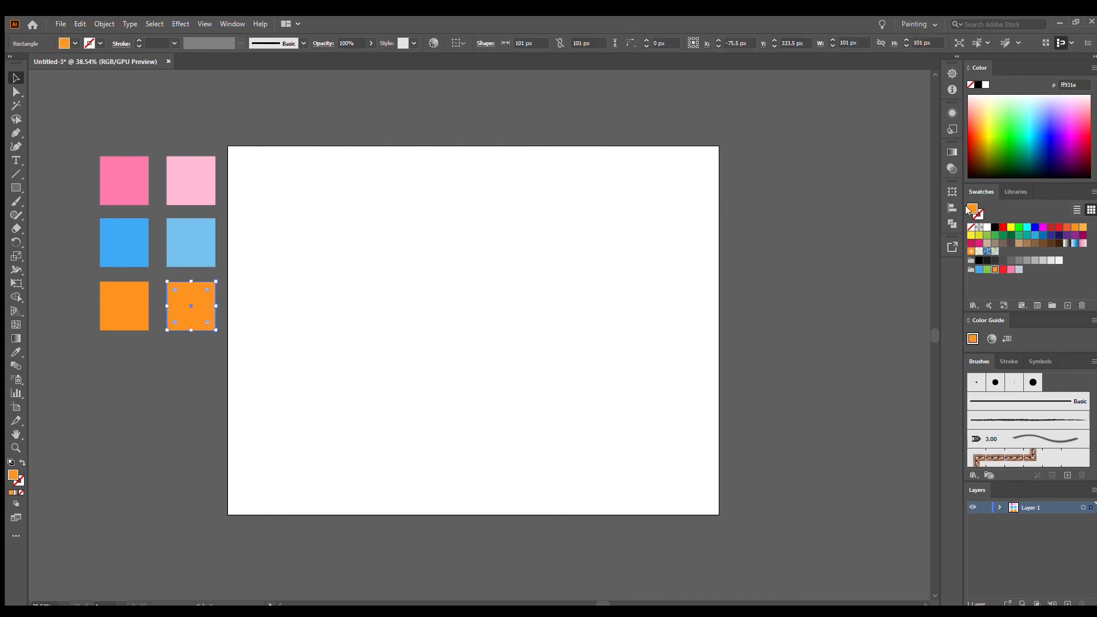
double_click(969, 208)
left_click(492, 247)
left_click(663, 240)
left_click(297, 176)
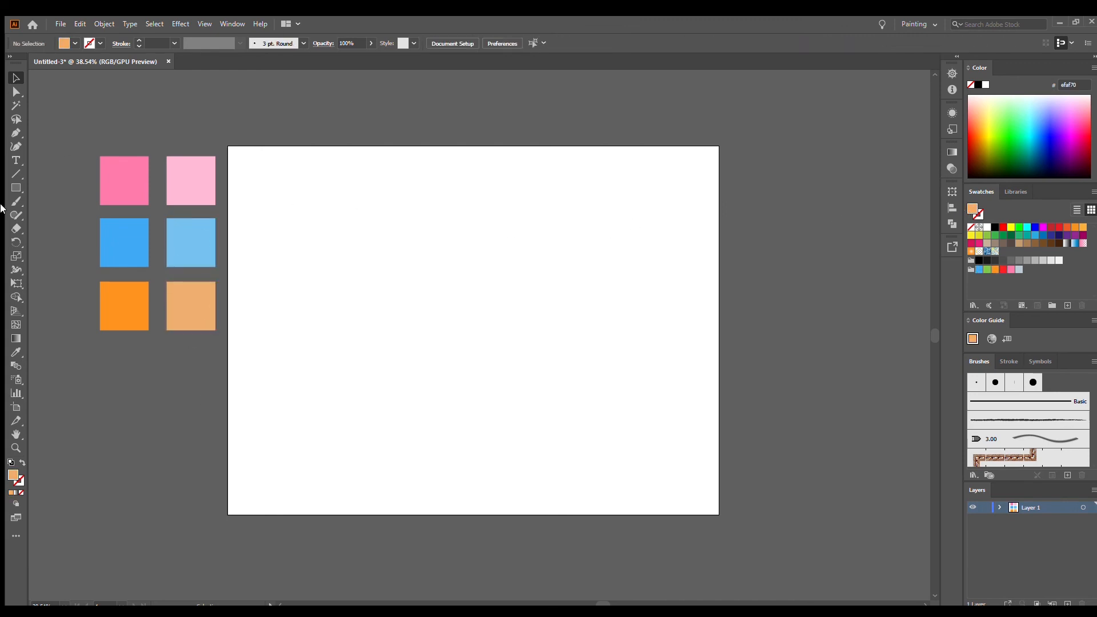
Step: Create a 1000 × 1000 px rectangular grid with 100 horizontal and 100 vertical dividers, no fill and a 1 pt black stroke
left_click(100, 43)
left_click(37, 61)
key("slash")
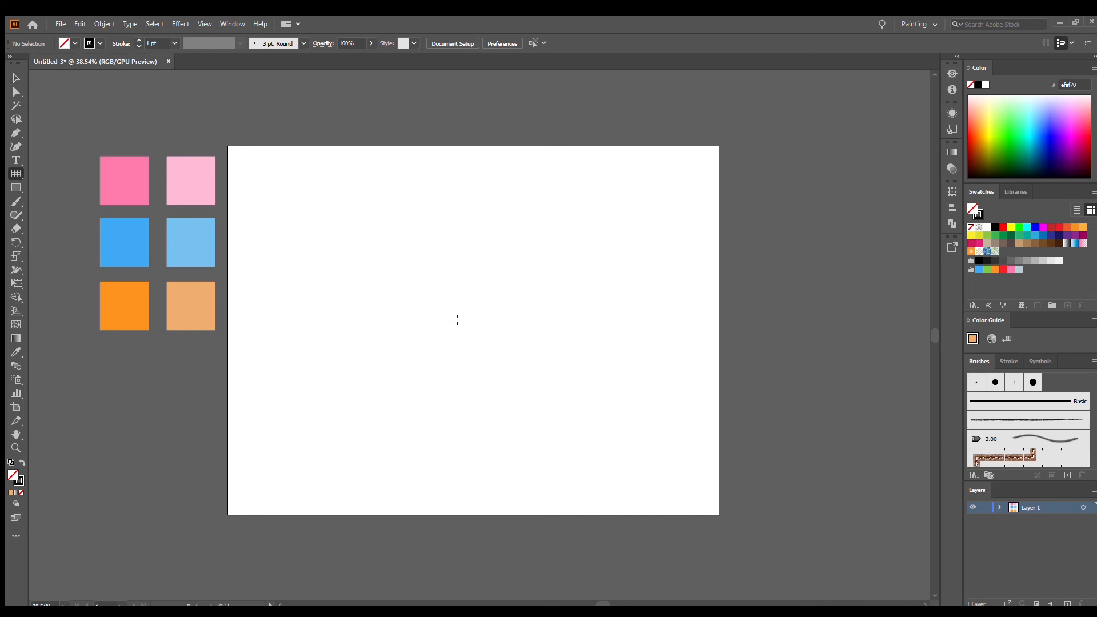
left_click(456, 320)
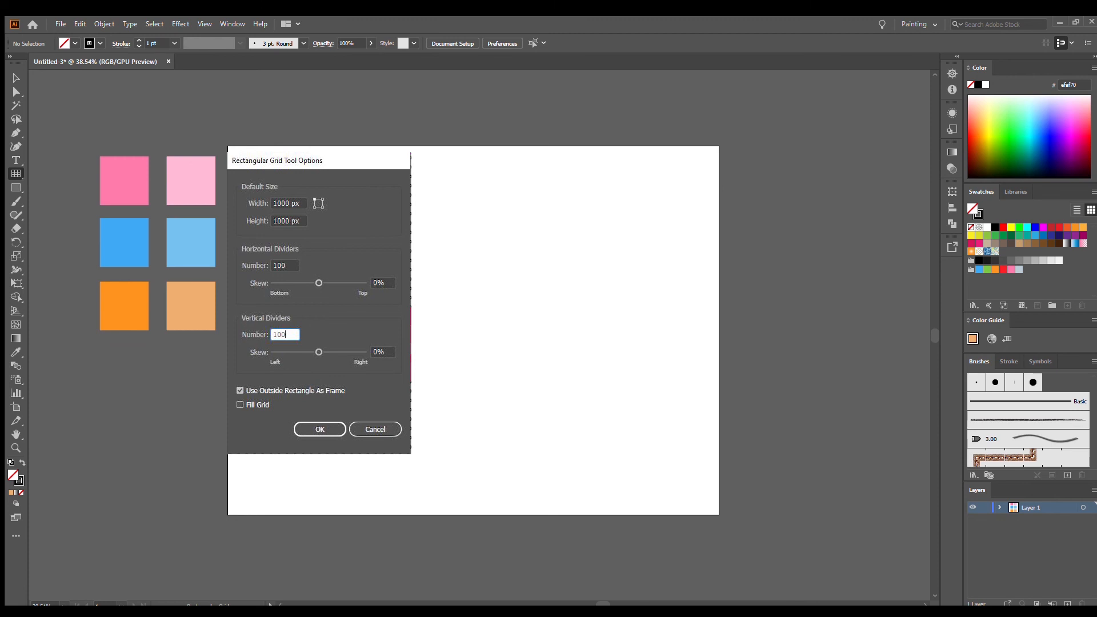
key("Return")
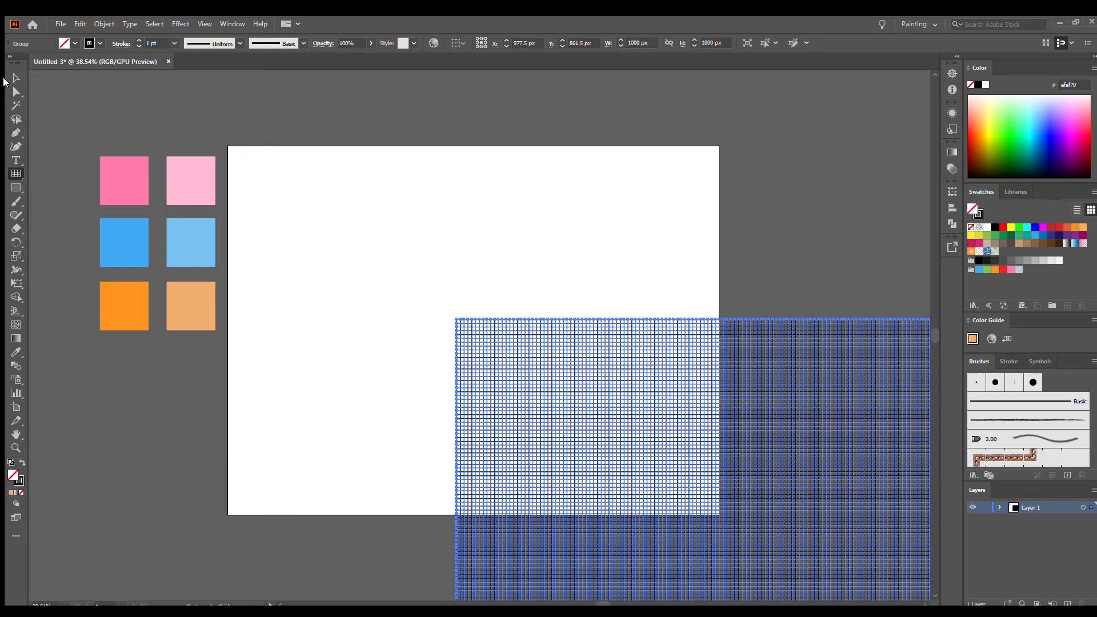
Step: Move the grid onto the middle of the artboard and rotate it 45°
left_click(16, 78)
left_click_drag(614, 399, 394, 170)
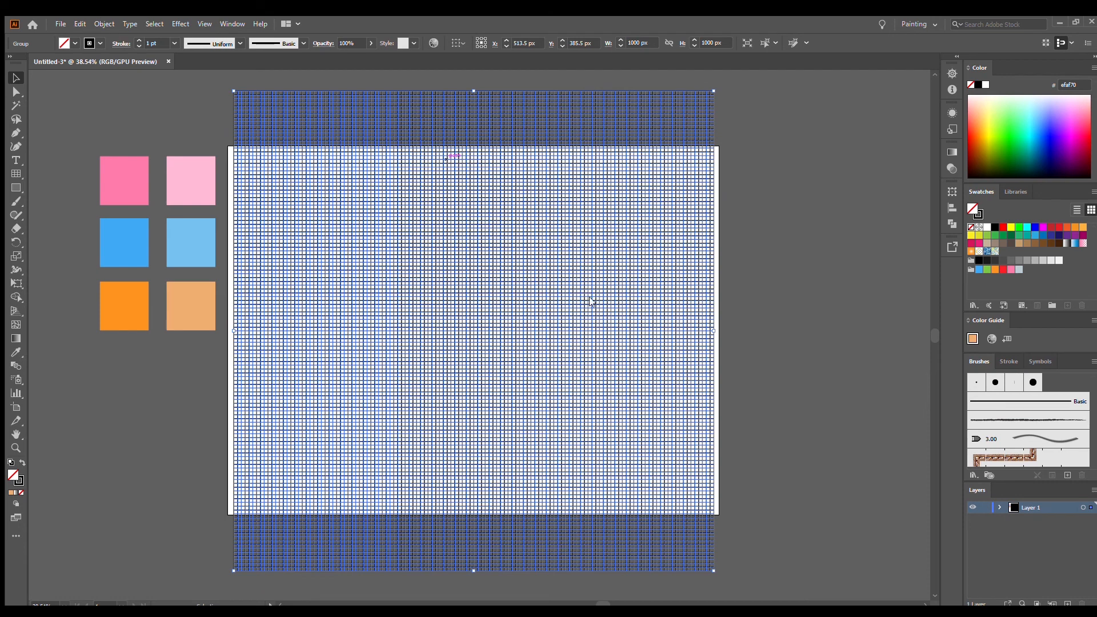
right_click(560, 306)
key("Return")
left_click(700, 485)
Step: Scale the rotated grid proportionally to about 1850 px wide and center it over the artboard
scroll(693, 389, "down", 3)
left_click(657, 337)
key("z")
left_click_drag(664, 281, 561, 335)
key("v")
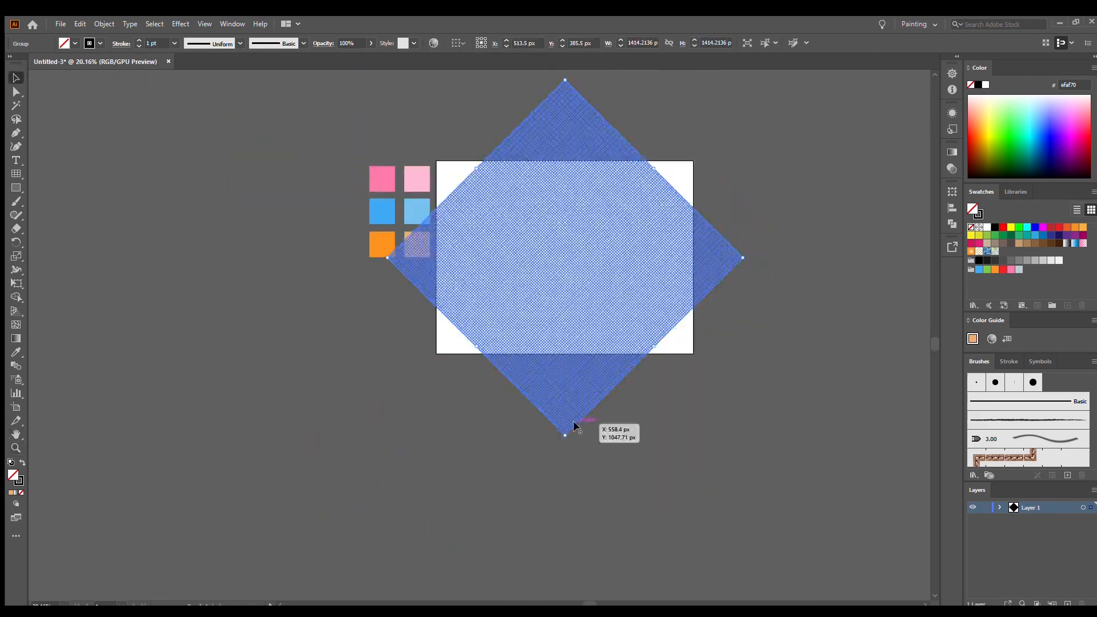
left_click_drag(566, 434, 550, 501)
scroll(553, 445, "up", 2)
left_click_drag(566, 134, 537, 207)
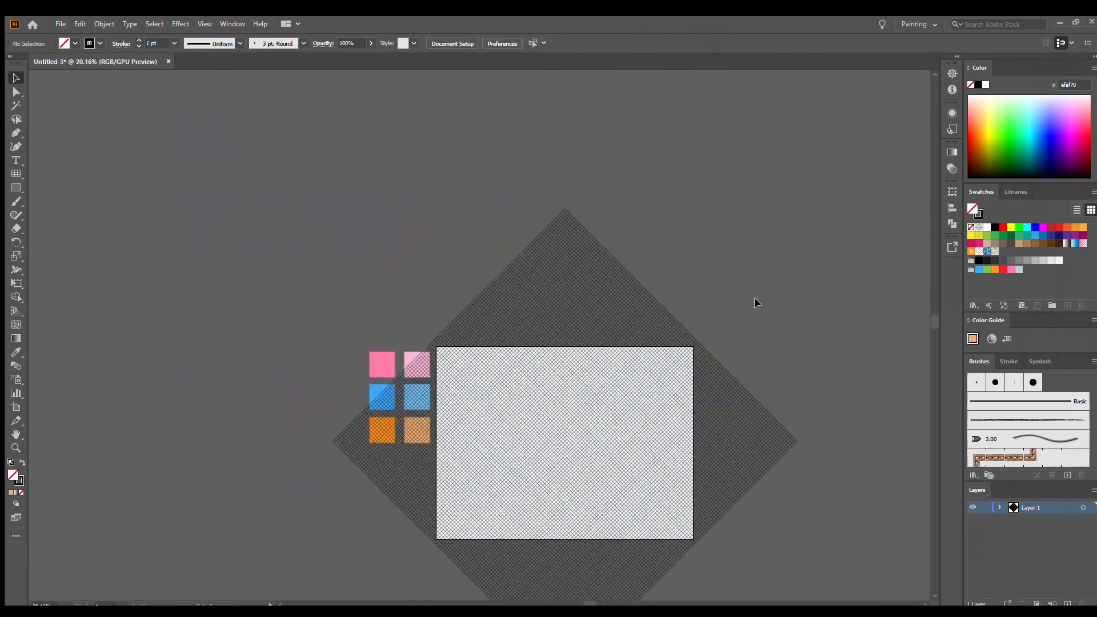
scroll(611, 319, "down", 2)
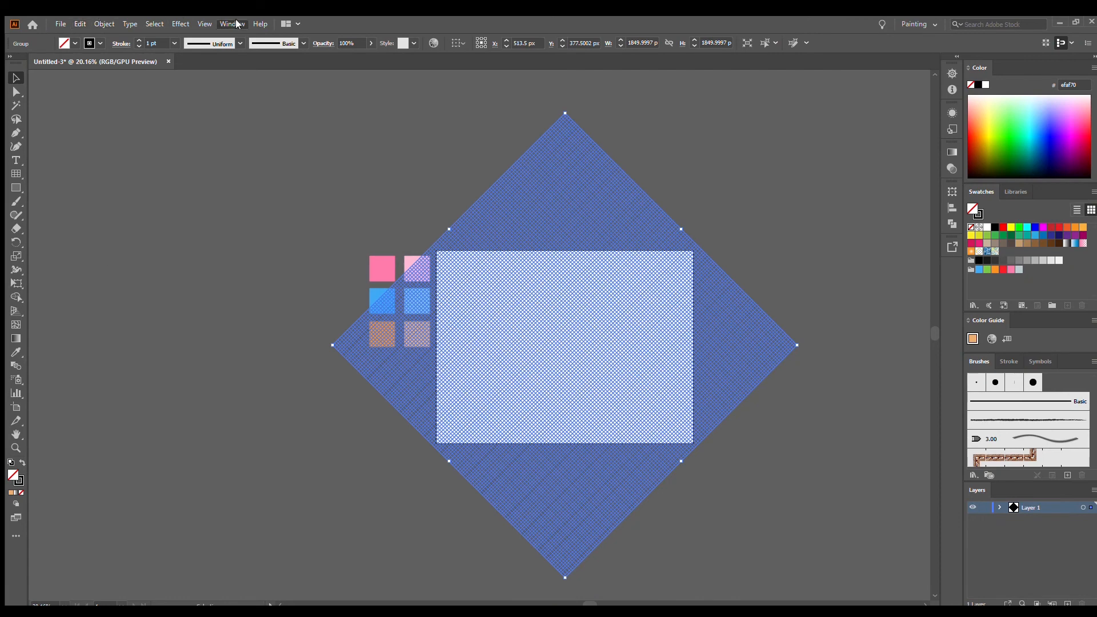
Step: Squash the rotated grid vertically to about 1068 px high, keeping its 1850 px width, to make it isometric
left_click(951, 192)
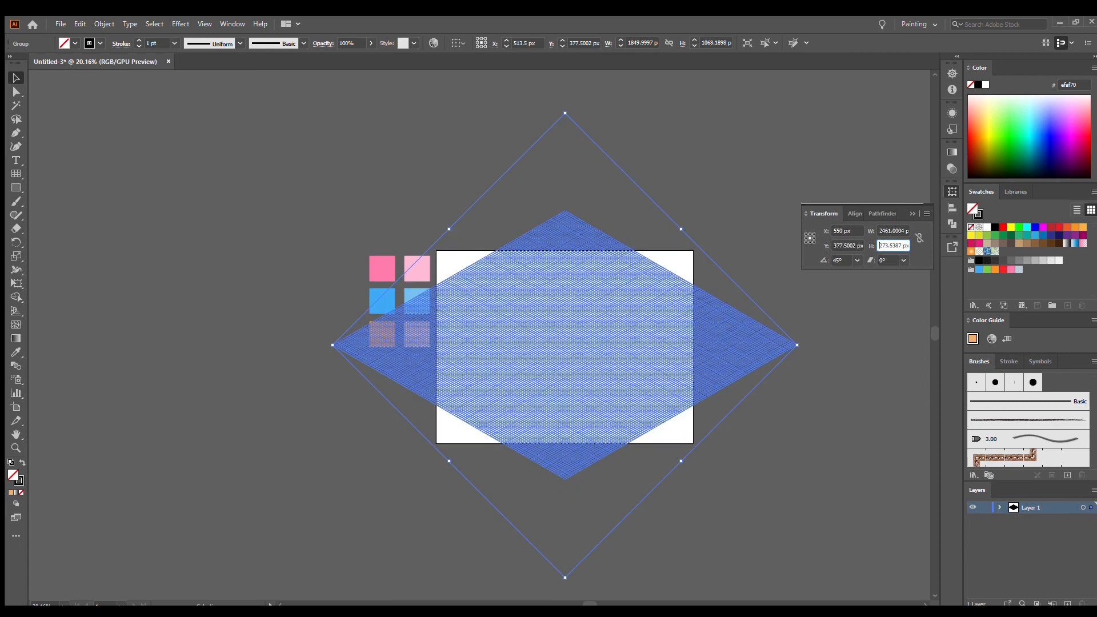
left_click(820, 357)
left_click(773, 421)
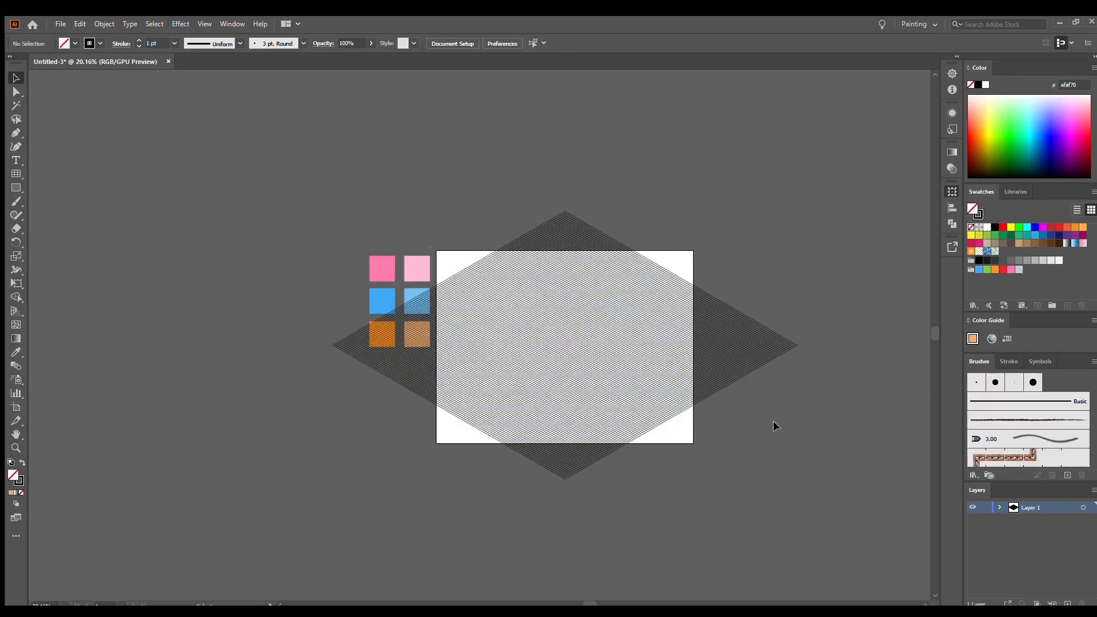
Step: Scale the isometric grid proportionally to about 2452 × 1416 px so it covers the whole artboard
left_click(16, 447)
left_click_drag(502, 415, 714, 348)
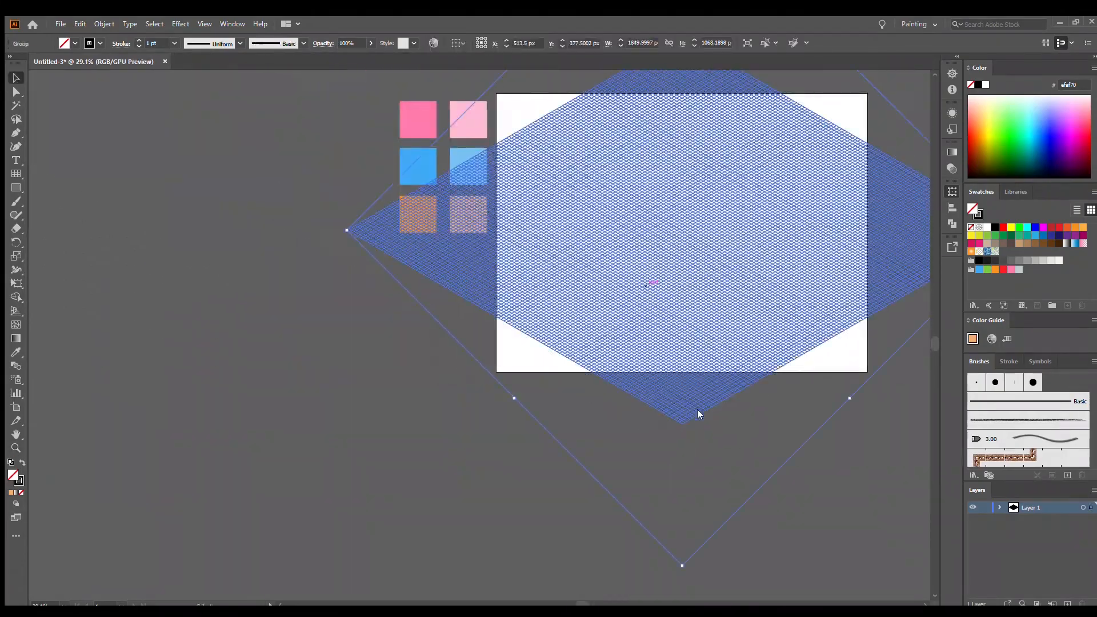
key("ctrl+shift+a")
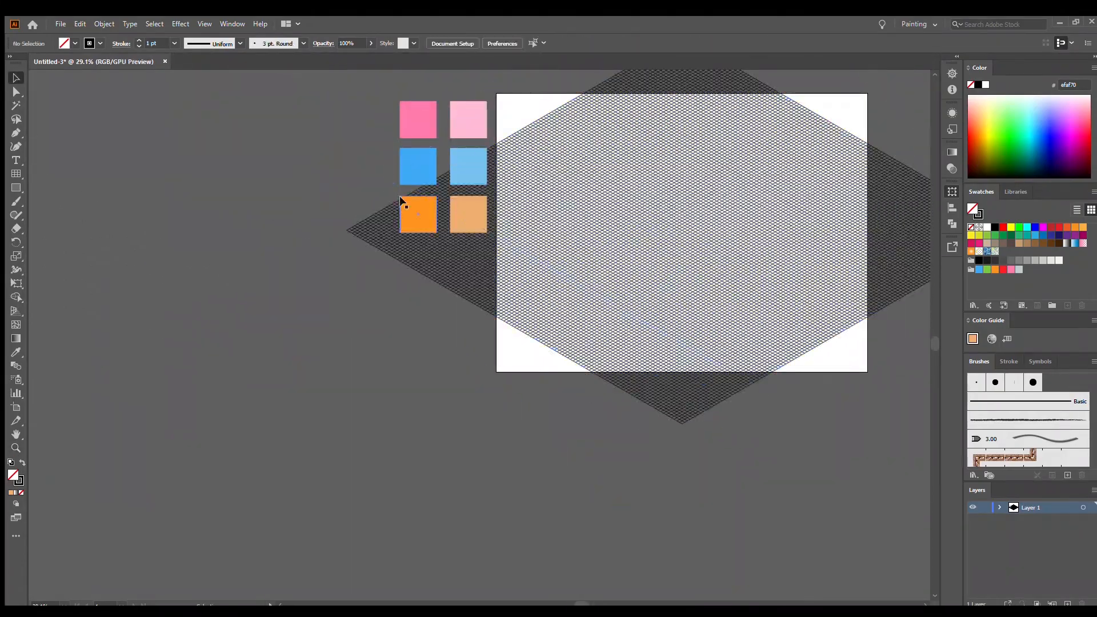
scroll(786, 362, "right", 3)
scroll(786, 362, "up", 2)
left_click(892, 296)
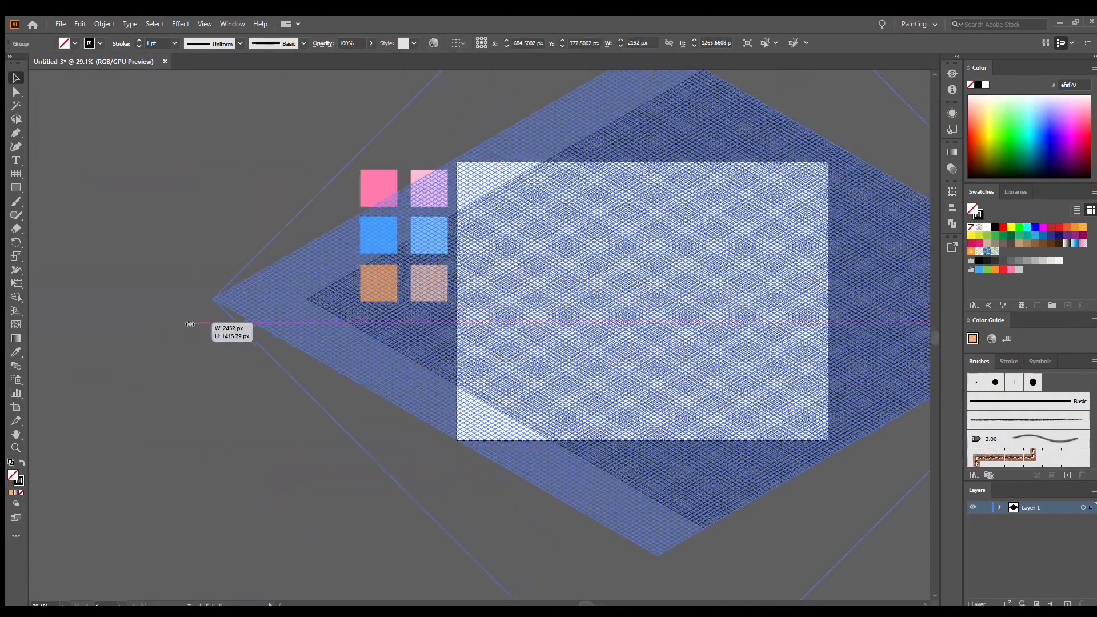
left_click(509, 386)
scroll(704, 363, "up", 2)
scroll(701, 363, "up", 3)
scroll(718, 342, "down", 4)
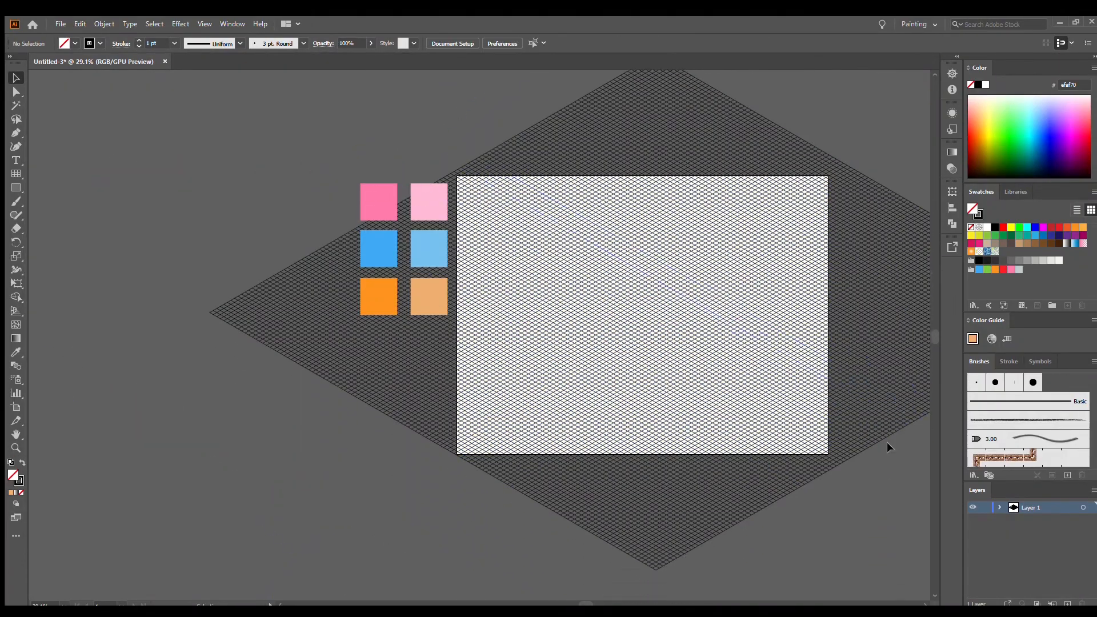
Step: Lock the color square objects inside Layer 1
left_click(999, 507)
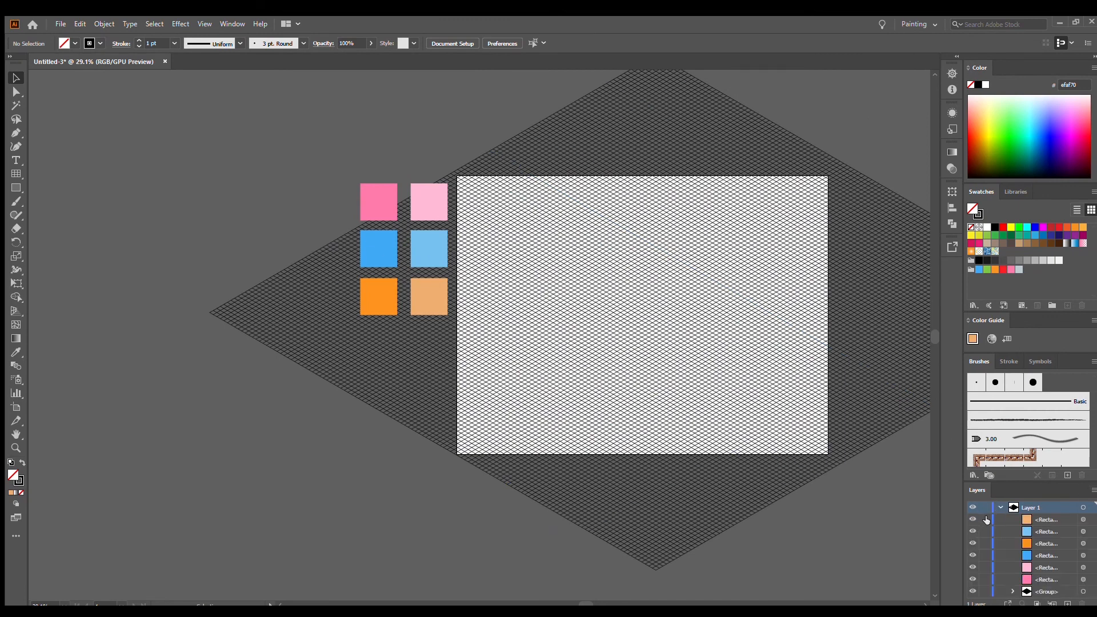
left_click(985, 519)
left_click(985, 543)
left_click(986, 555)
left_click(1001, 507)
Step: Sample pink #ff7bac from the darker pink square with the Eyedropper to use it as the fill without a stroke
left_click_drag(585, 603, 601, 603)
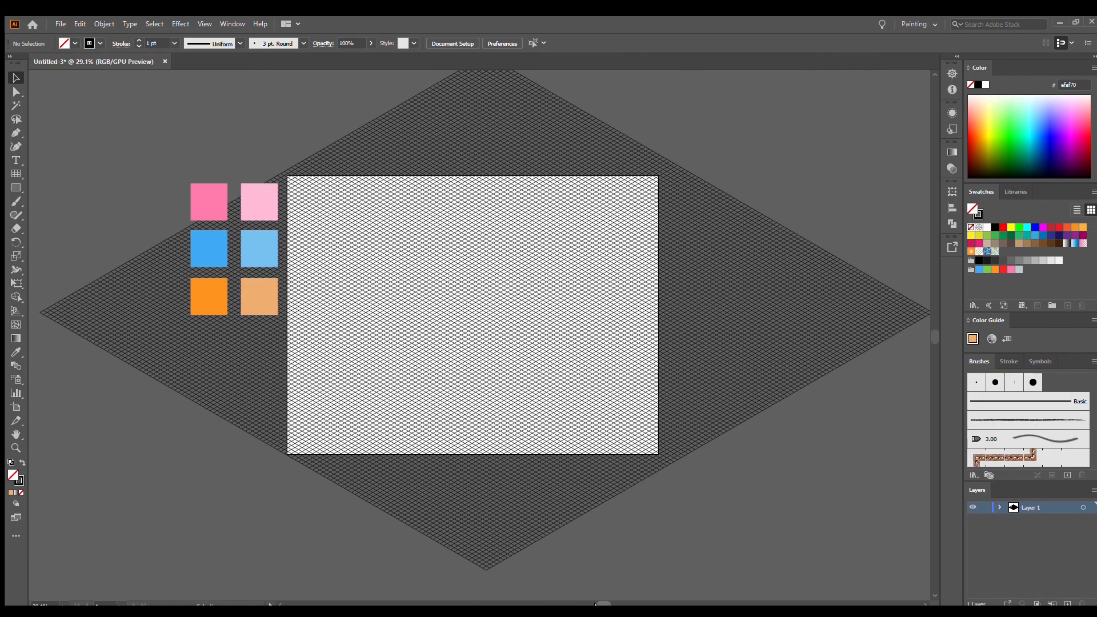
left_click(16, 448)
left_click_drag(421, 329, 537, 236)
scroll(595, 234, "up", 5)
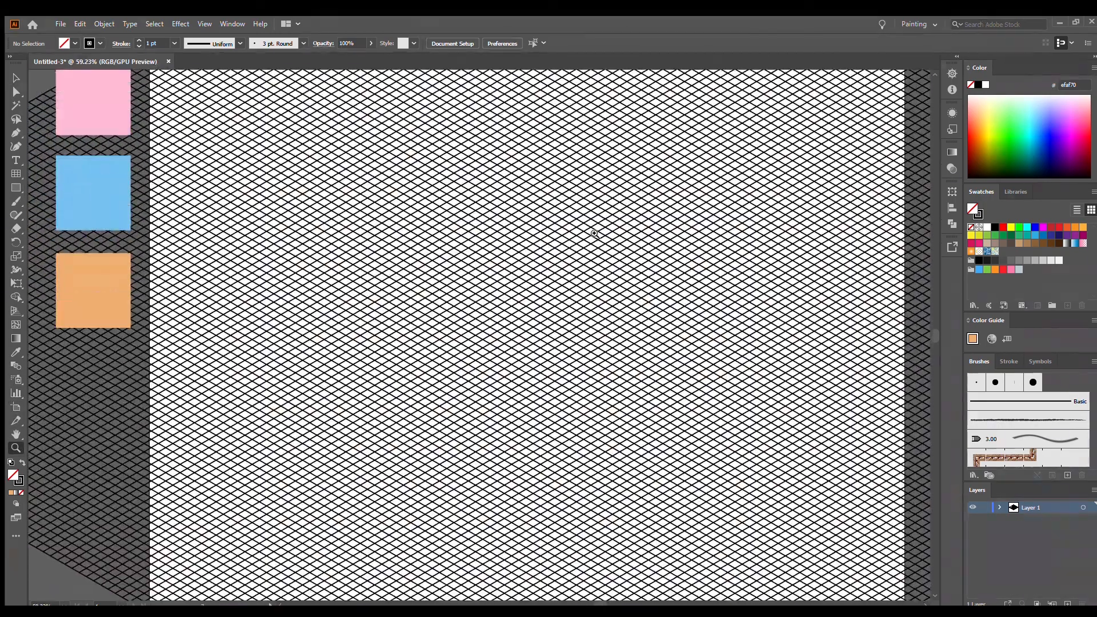
left_click_drag(600, 604, 603, 604)
left_click(16, 352)
left_click(80, 139)
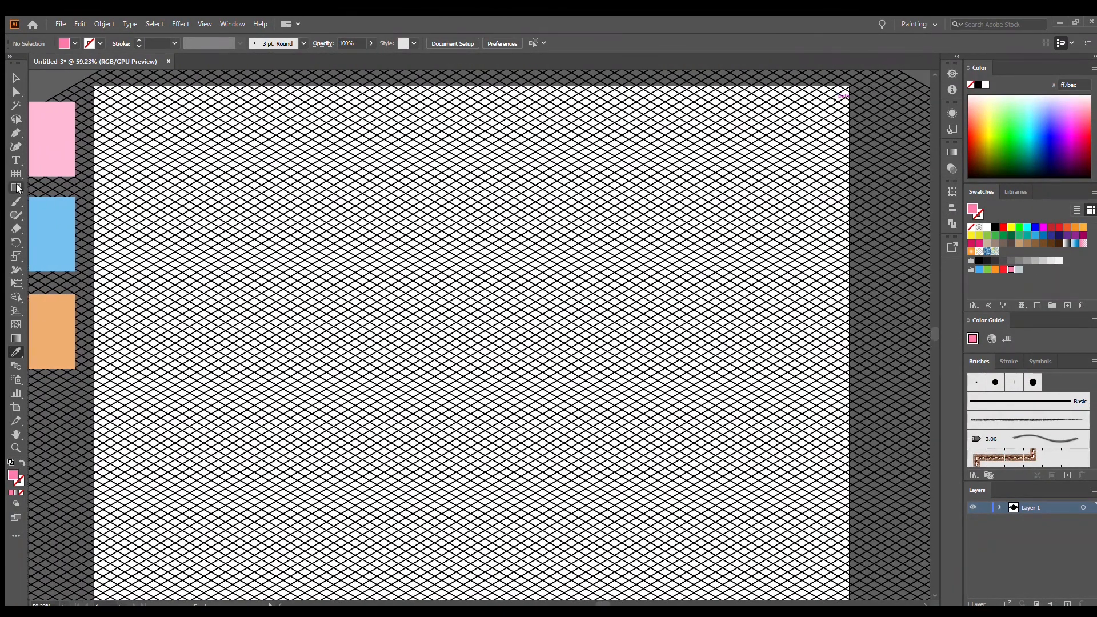
Step: Draw a vertical Pen segment 90 px long on the grid, from X 443, Y 462 px up to X 443, Y 372 px
left_click(16, 132)
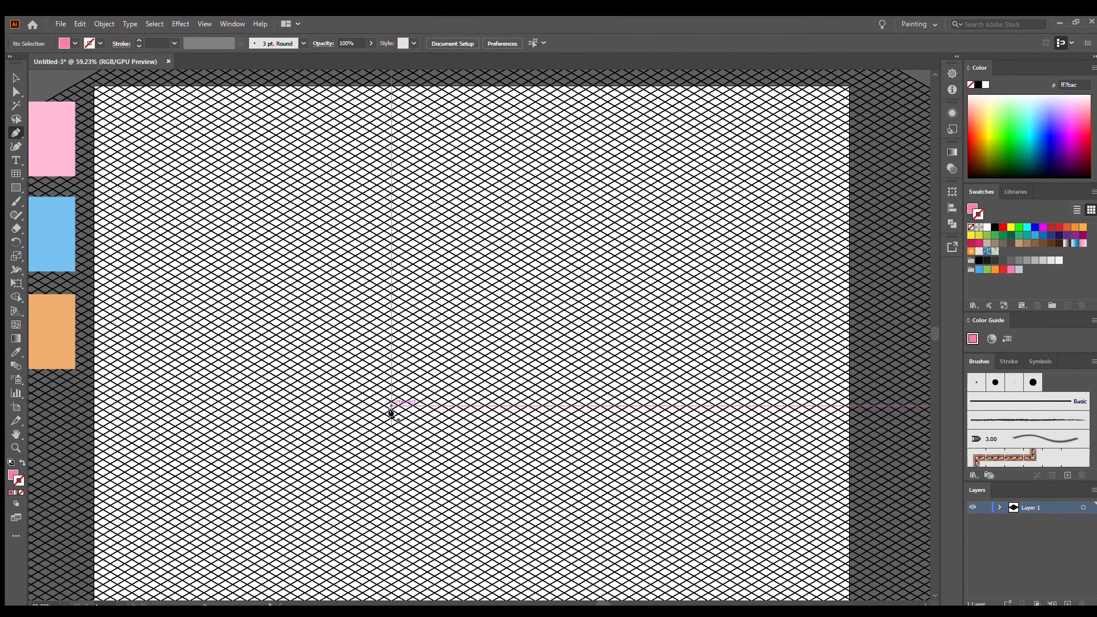
key("z")
left_click_drag(503, 357, 548, 357)
key("p")
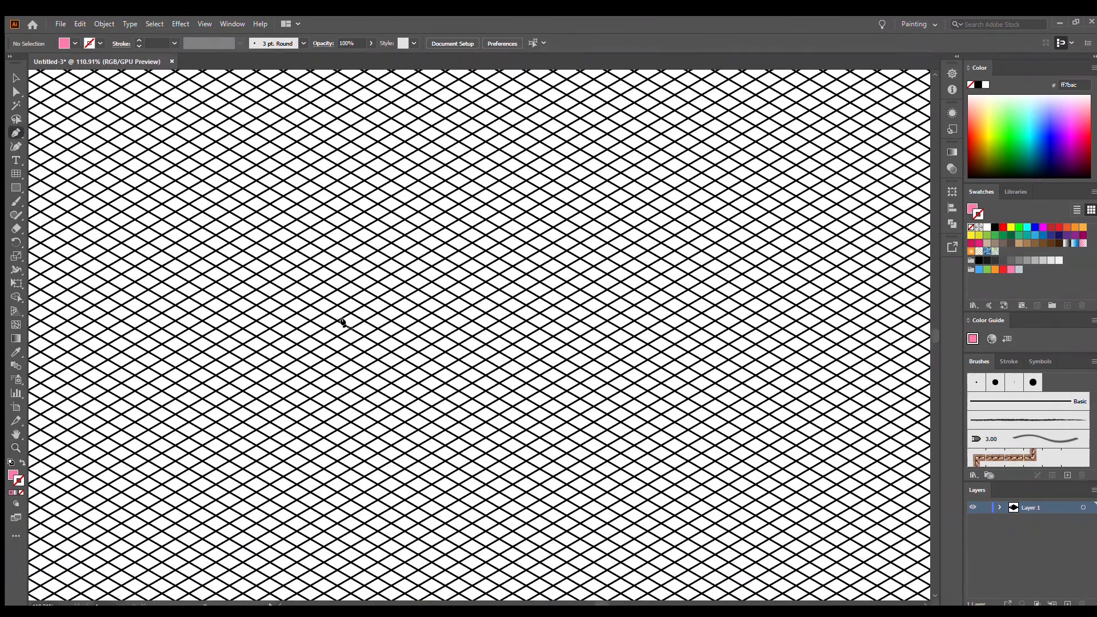
left_click(405, 423)
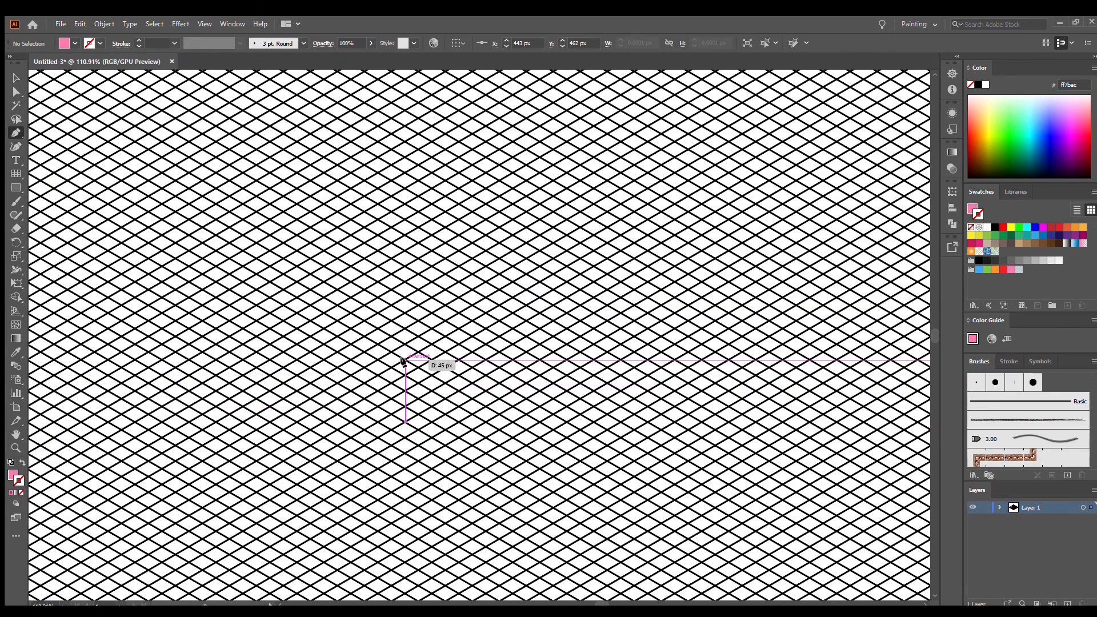
left_click(403, 298)
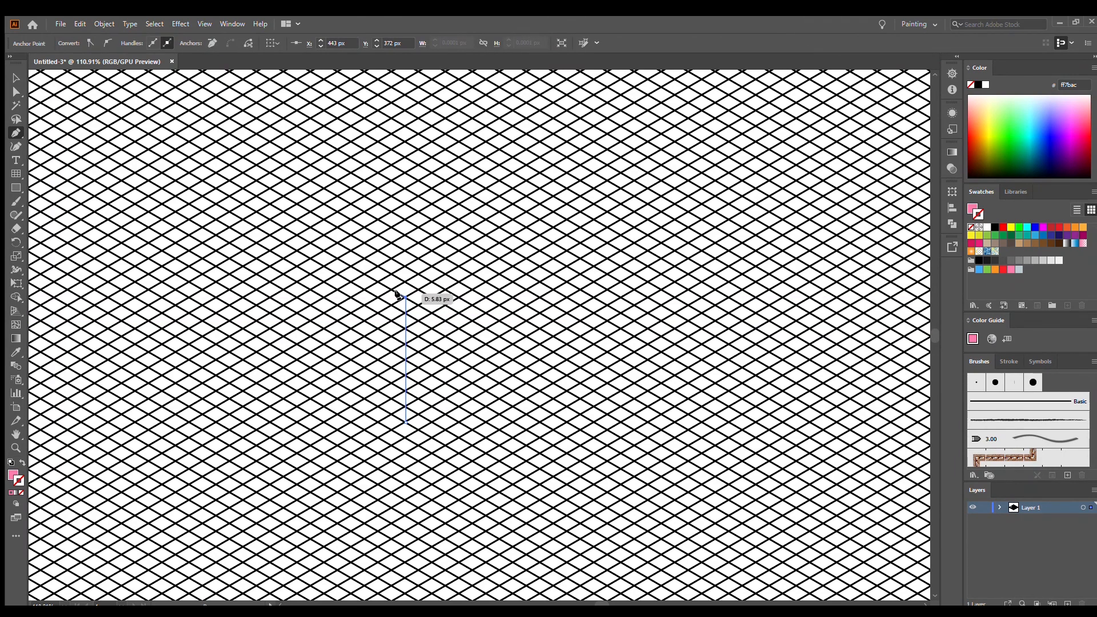
left_click(394, 290)
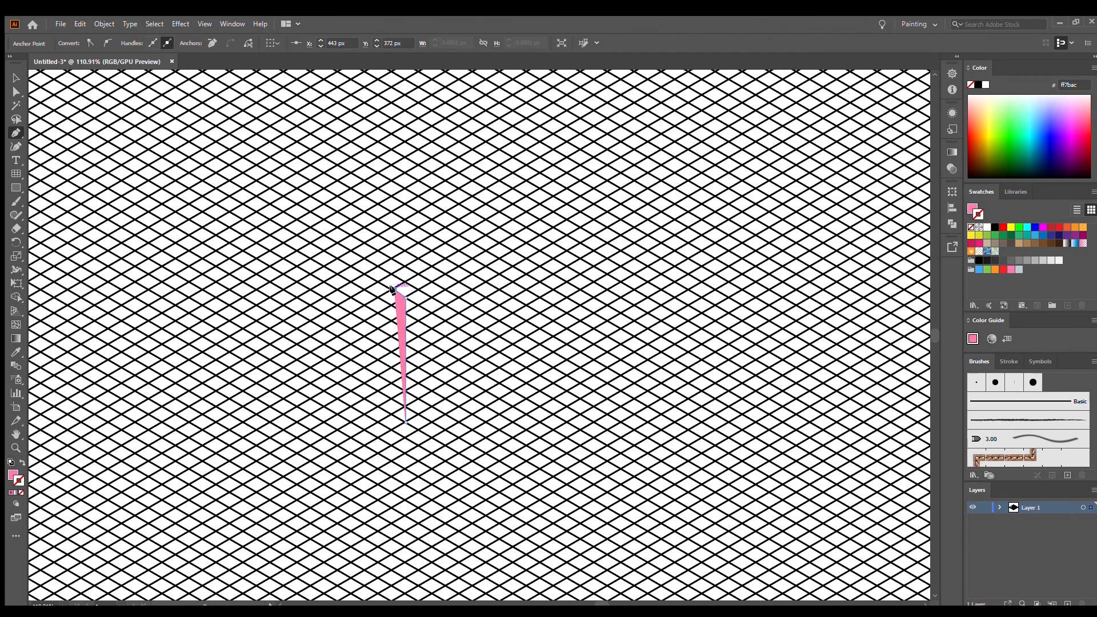
left_click(392, 415)
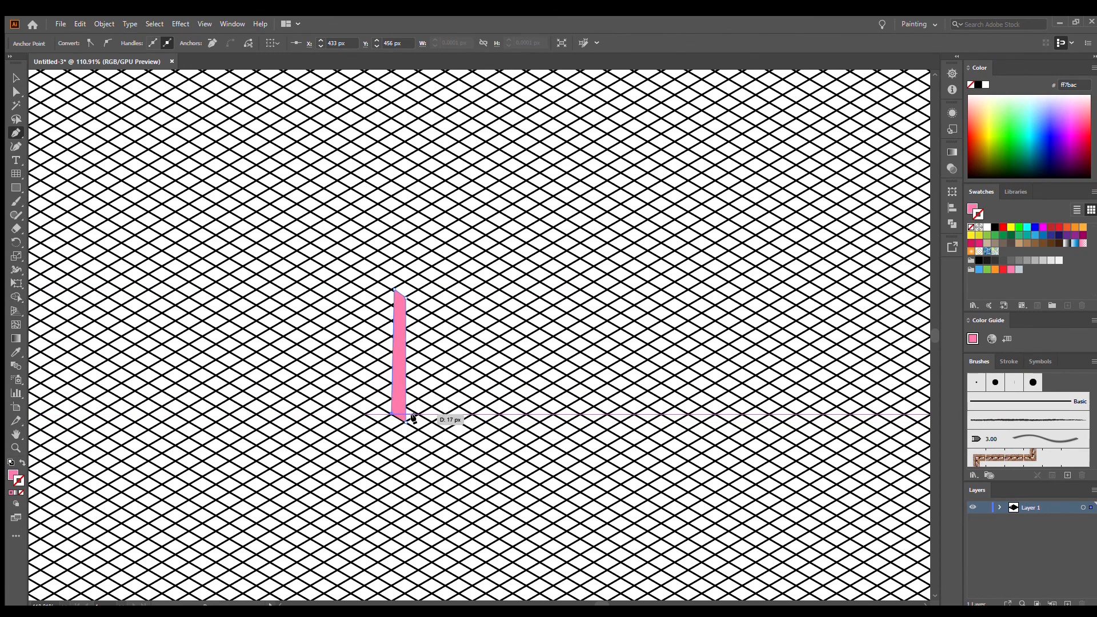
left_click(405, 422)
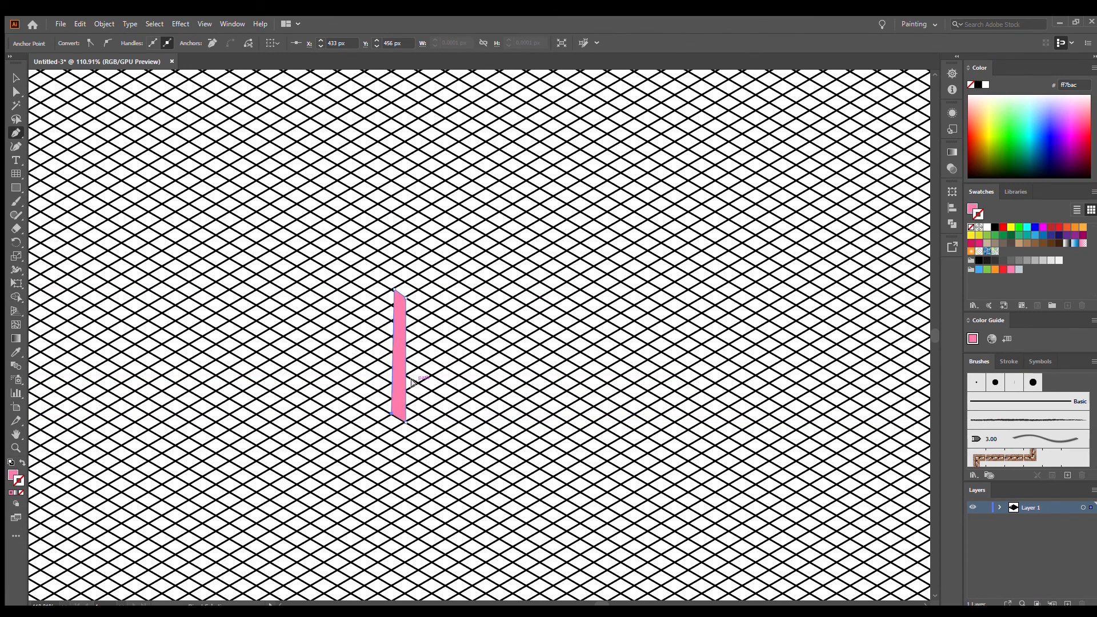
key("ctrl+z")
key("ctrl+z")
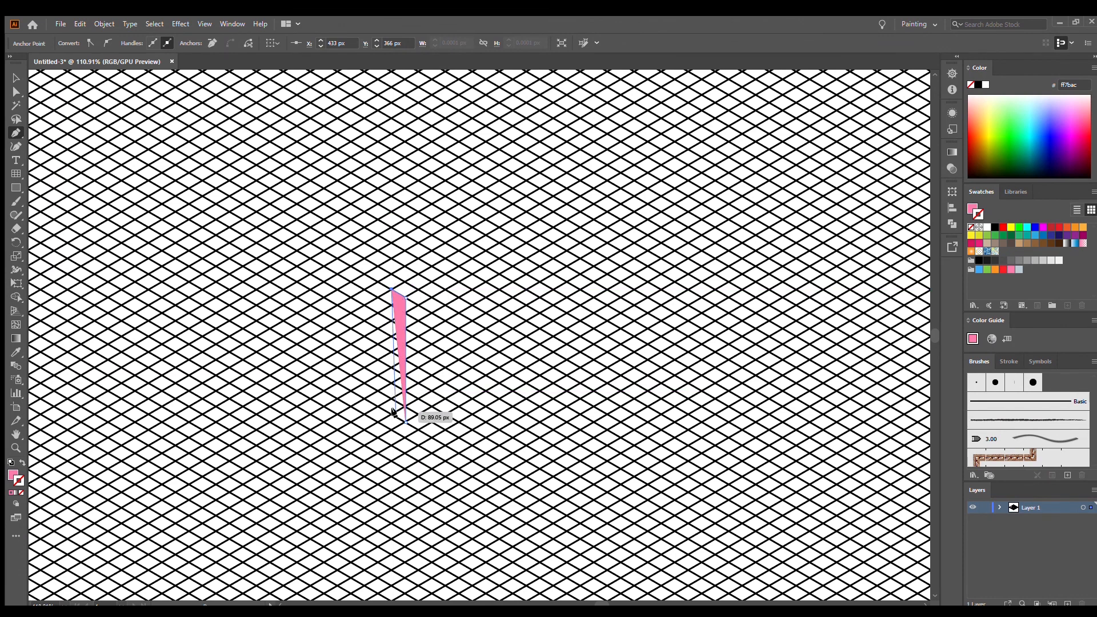
Step: Complete the upright pink parallelogram about 10 px wide, placing its left corners on the grid lines and closing the path
left_click(392, 416)
key("v")
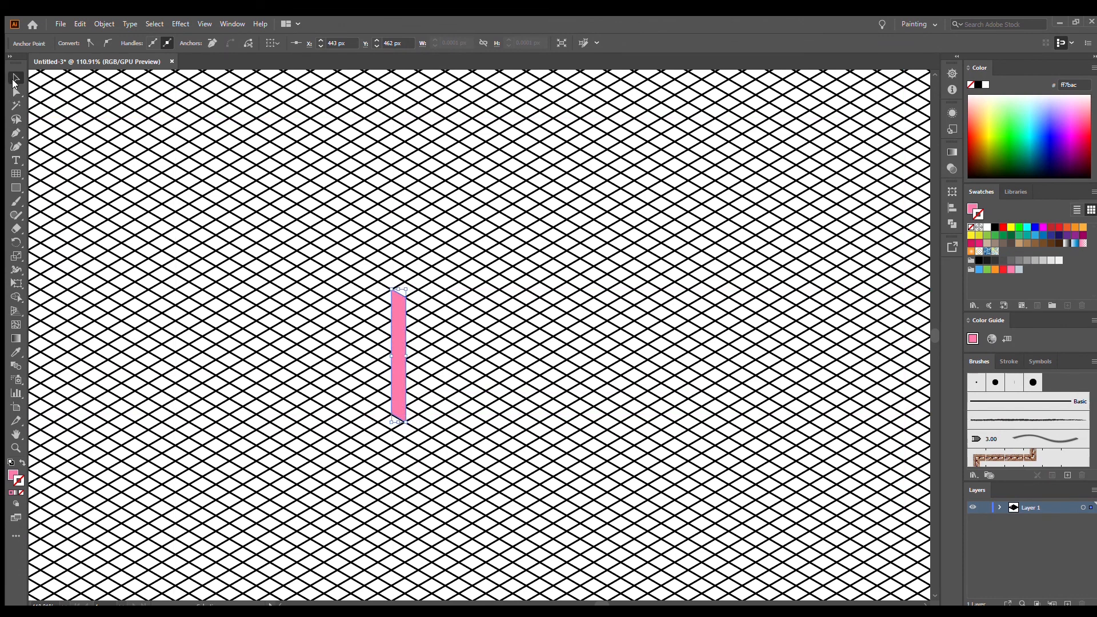
Step: Sample light pink #ffbbd7 from the light pink palette square with the Eyedropper to use it as the fill
left_click(323, 318)
scroll(464, 345, "up", 1)
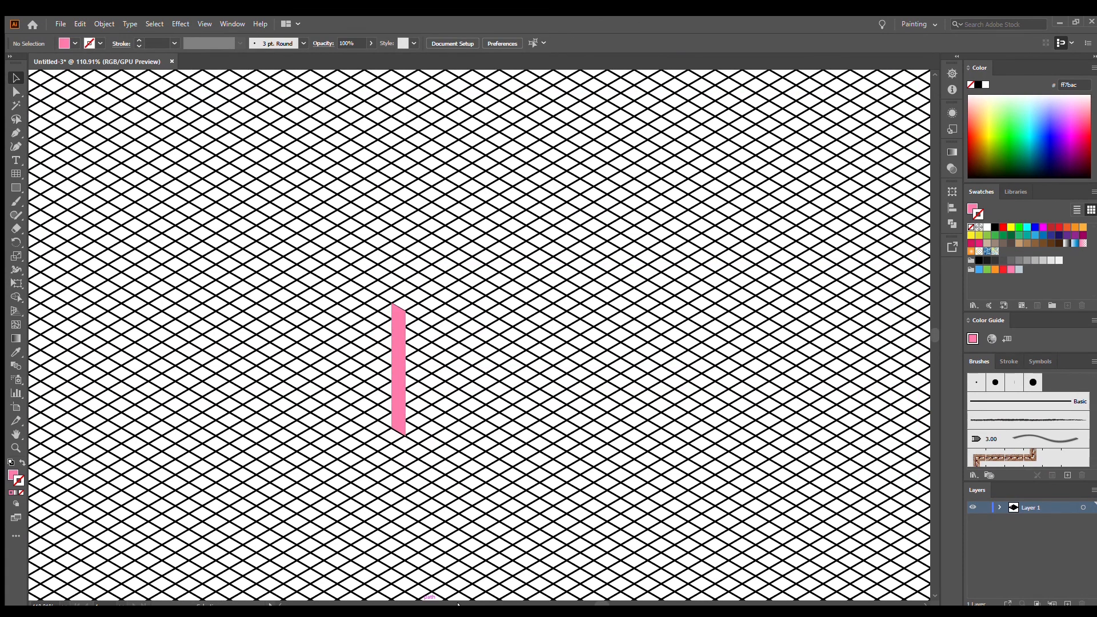
left_click_drag(596, 603, 563, 604)
scroll(406, 258, "up", 5)
left_click(16, 448)
left_click_drag(343, 365, 274, 366)
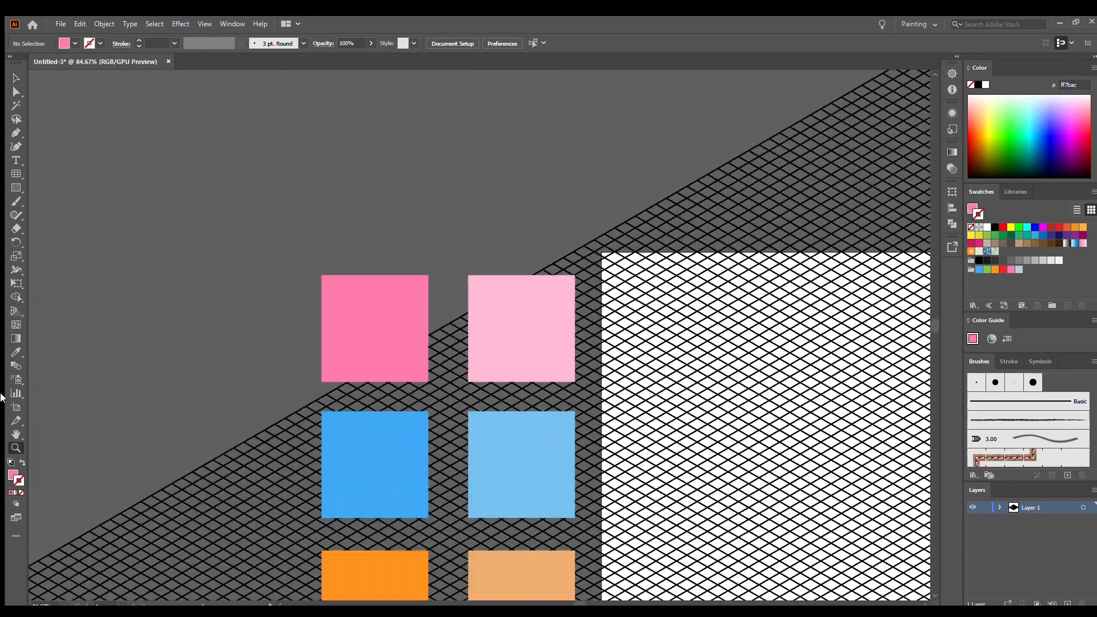
left_click(16, 352)
left_click(521, 309)
Step: Draw a light pink Pen parallelogram about 91 px high from the pink strip's right edge to X 482 px, following the grid
scroll(529, 591, "down", 1)
left_click_drag(579, 604, 599, 604)
scroll(605, 426, "down", 11)
key("z")
scroll(580, 345, "up", 1)
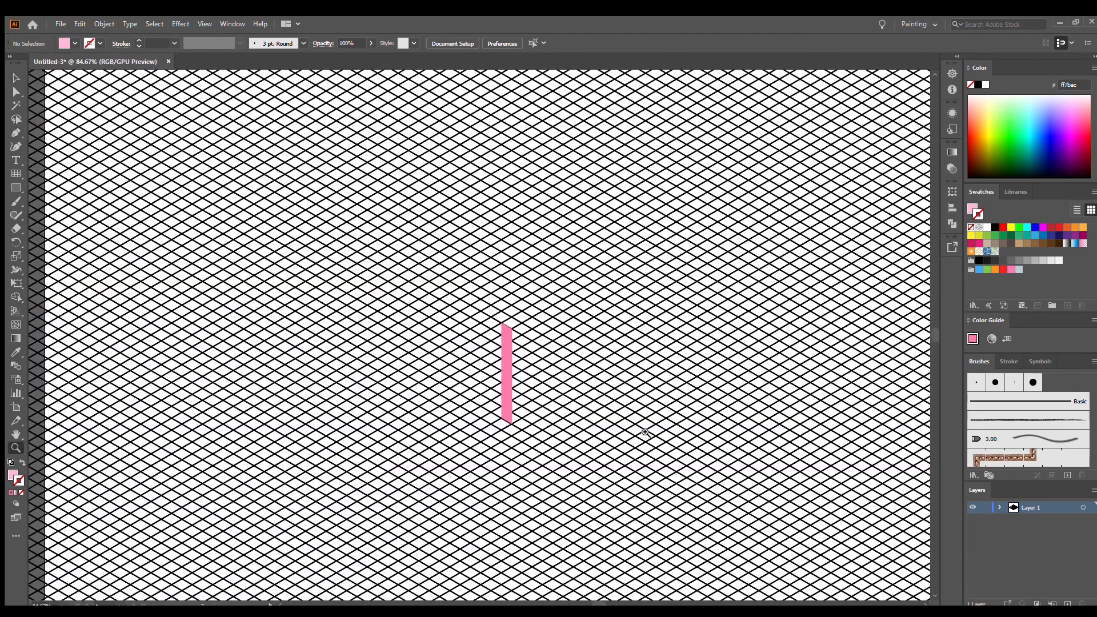
left_click_drag(642, 436, 699, 437)
key("p")
left_click(360, 196)
left_click(451, 142)
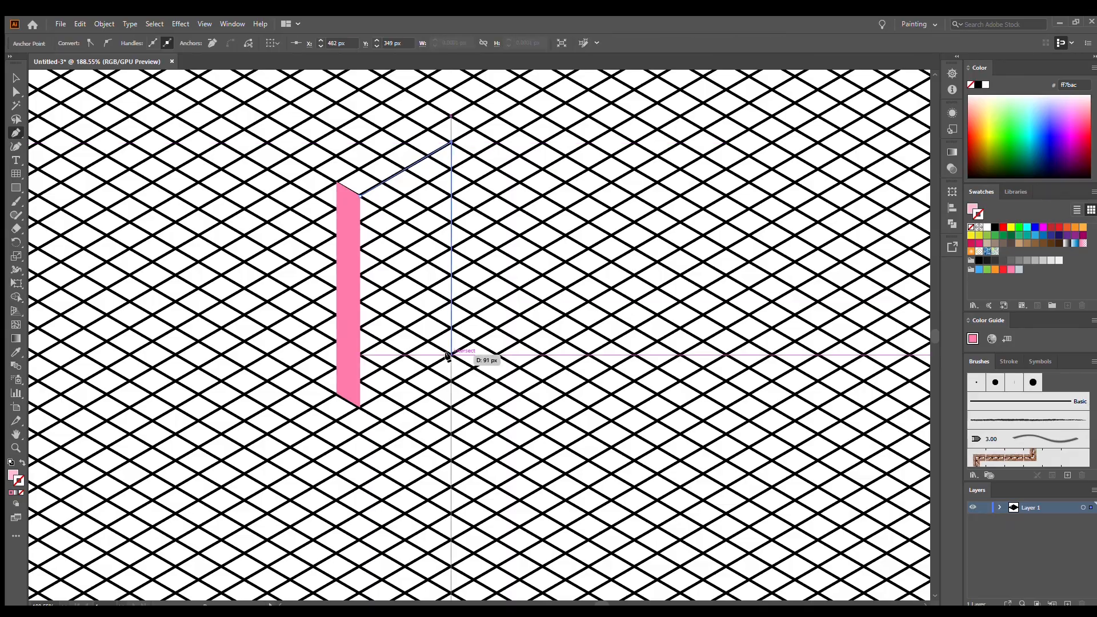
left_click(451, 356)
left_click(360, 406)
left_click(360, 196)
left_click(16, 78)
left_click(532, 257)
scroll(531, 257, "up", 3)
scroll(532, 257, "left", 1)
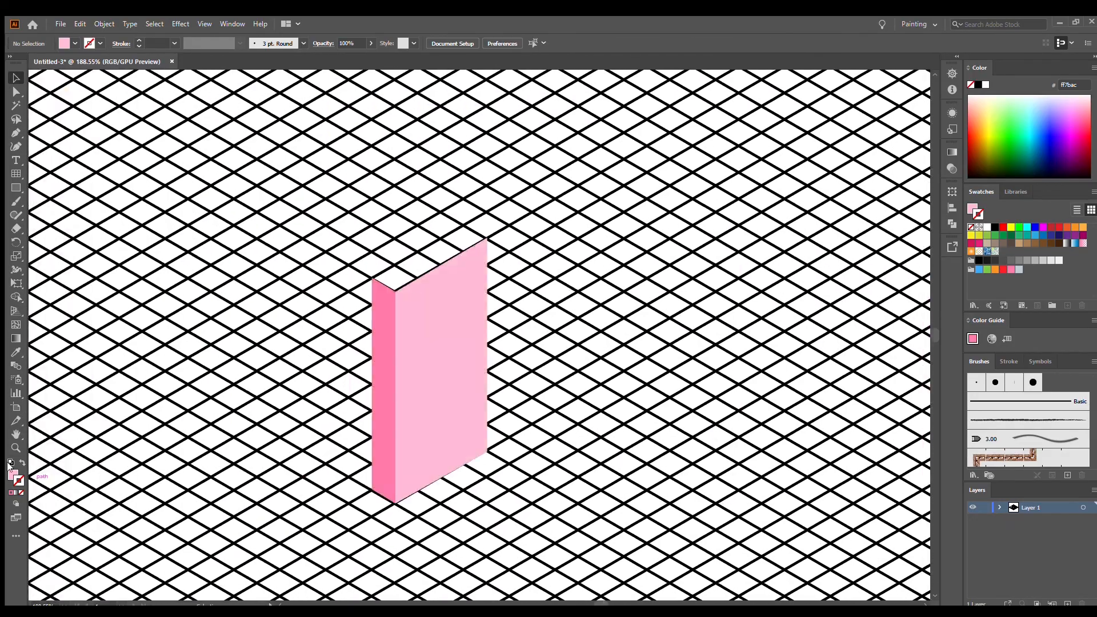
Step: Unlock the darker pink palette square in Layer 1 and place a copy of it to its left, at X -348.5 px
left_click(16, 447)
left_click_drag(371, 241, 309, 241)
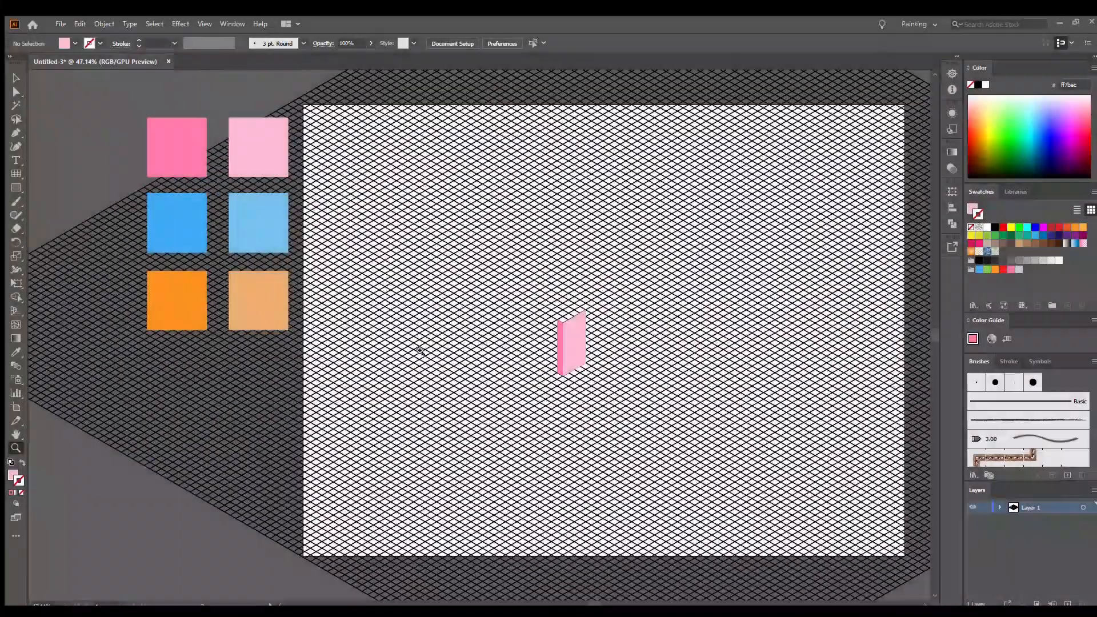
left_click(999, 507)
scroll(1027, 526, "down", 2)
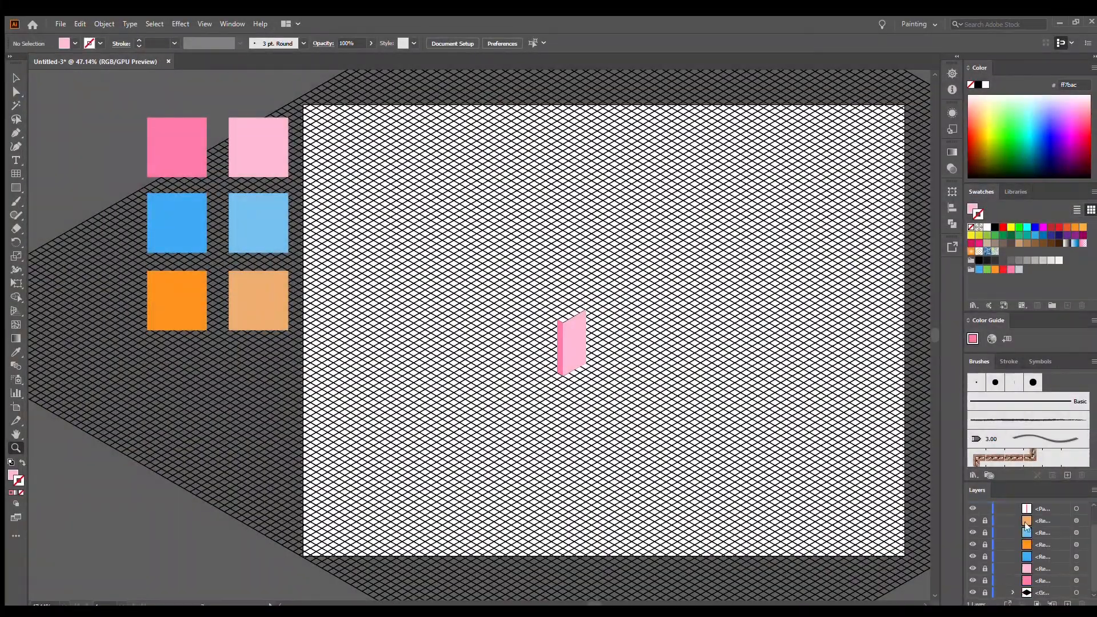
left_click(173, 172)
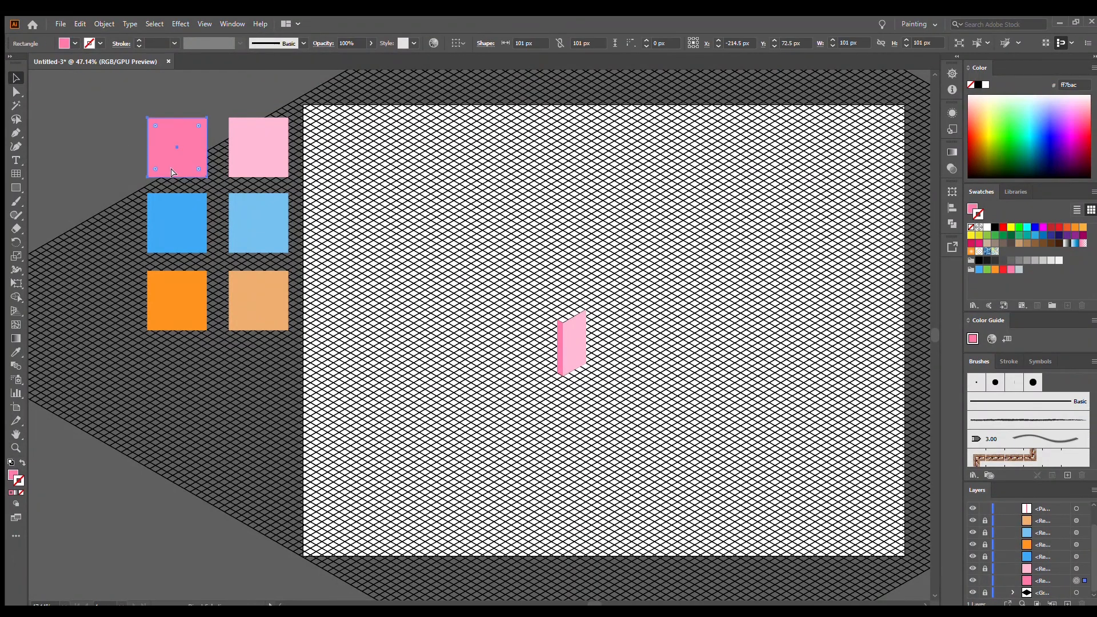
left_click_drag(173, 172, 106, 165)
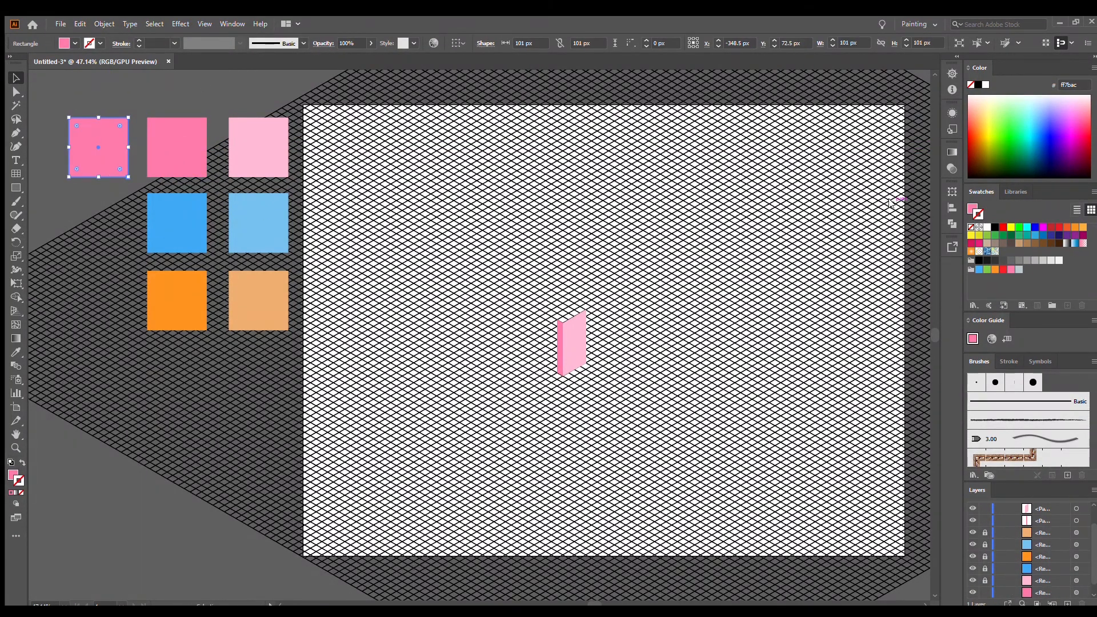
Step: Fill the pink copy with #f93d8a, then lock it beneath the other squares in the Layer 1 stack
left_click(679, 232)
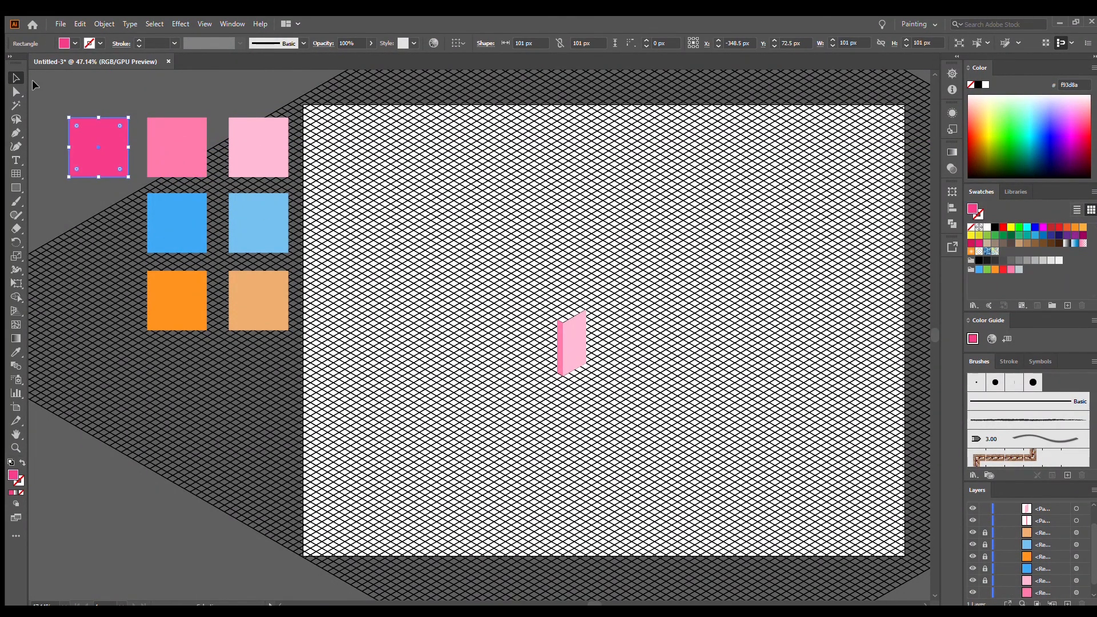
left_click(72, 83)
scroll(1011, 510, "up", 2)
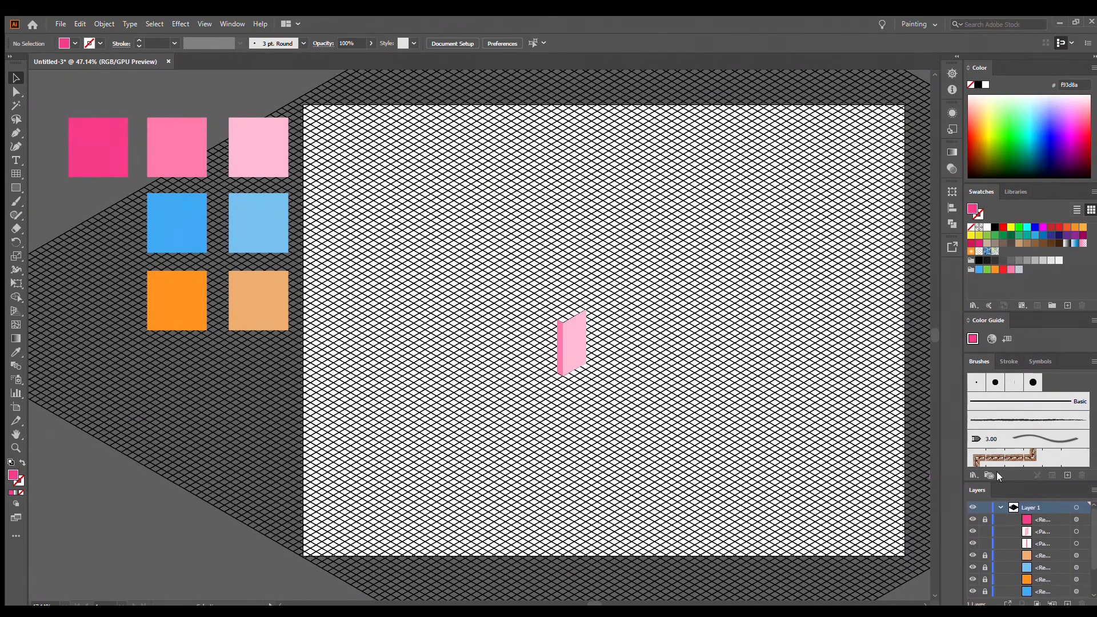
scroll(1023, 542, "down", 4)
left_click(1026, 540)
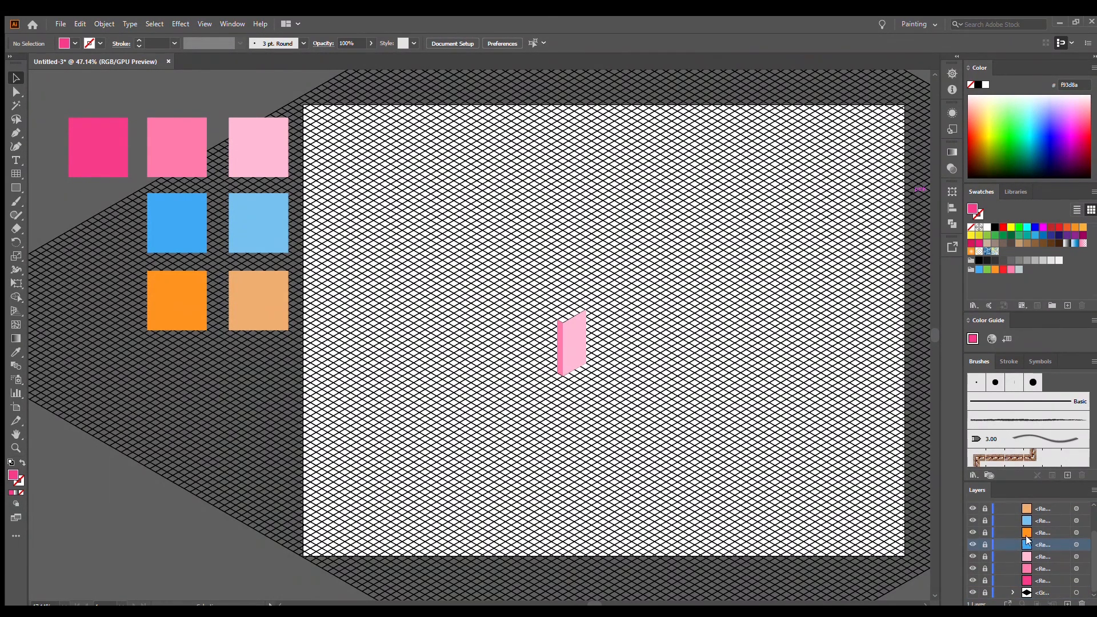
Step: Duplicate the medium blue palette square and place the copy to its left, beneath the deep pink square
left_click(172, 224)
key("ctrl+c")
key("ctrl+v")
left_click_drag(474, 335, 91, 223)
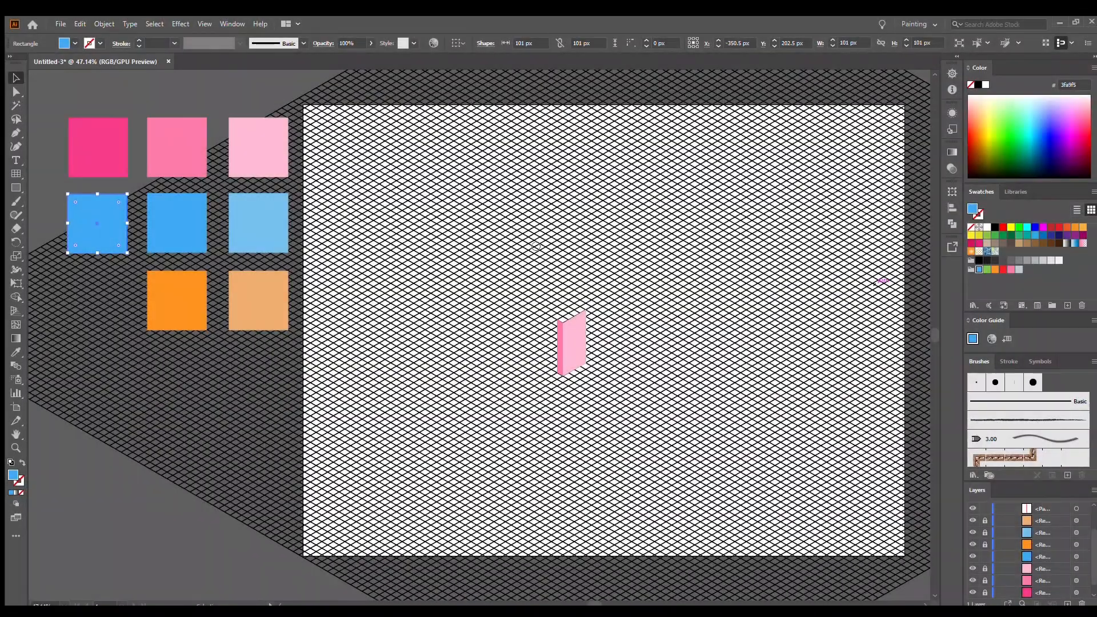
Step: Fill the blue copy with dark blue #0b84ce and move it lower in the Layer 1 stack
key("Return")
left_click(883, 279)
left_click_drag(1043, 521, 1045, 552)
scroll(1031, 537, "up", 4)
Step: Duplicate the medium orange palette square and place the copy to its left, beneath the dark blue square
left_click(177, 301)
key("ctrl+c")
key("ctrl+v")
left_click_drag(488, 348, 106, 314)
left_click(709, 400)
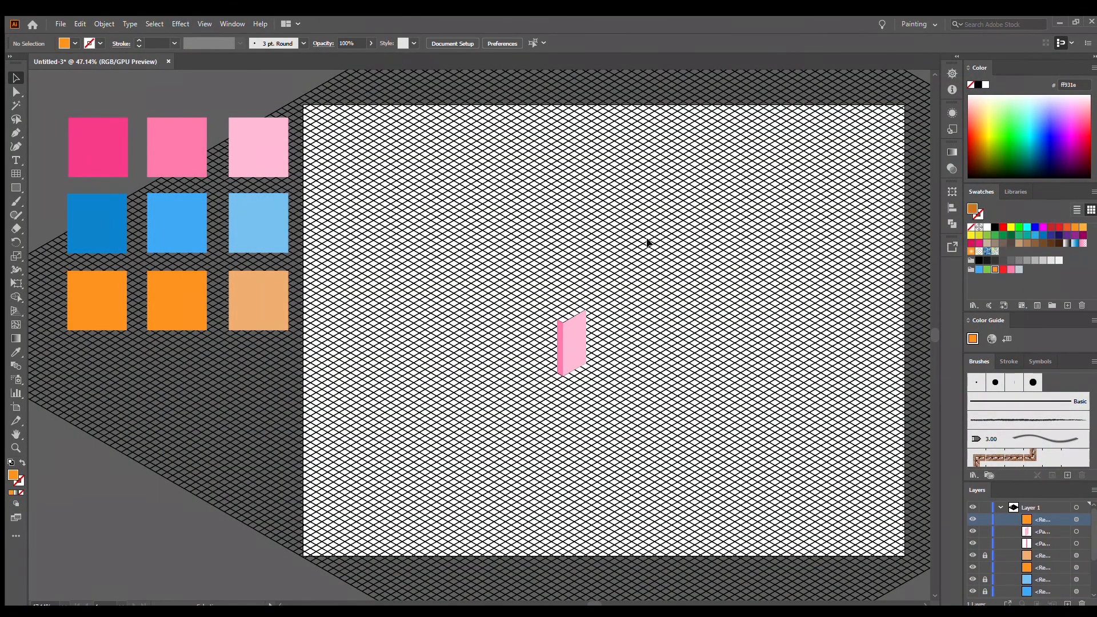
Step: Fill the orange copy with dark orange #ce7317
left_click(97, 300)
double_click(14, 475)
left_click(799, 366)
Step: Move the dark orange square lower in the Layer 1 stack and lock the orange square there
left_click_drag(1043, 519, 1044, 561)
left_click(984, 556)
left_click(1000, 507)
Step: Sample deep pink #f93d8a from its palette square as the fill
left_click(14, 449)
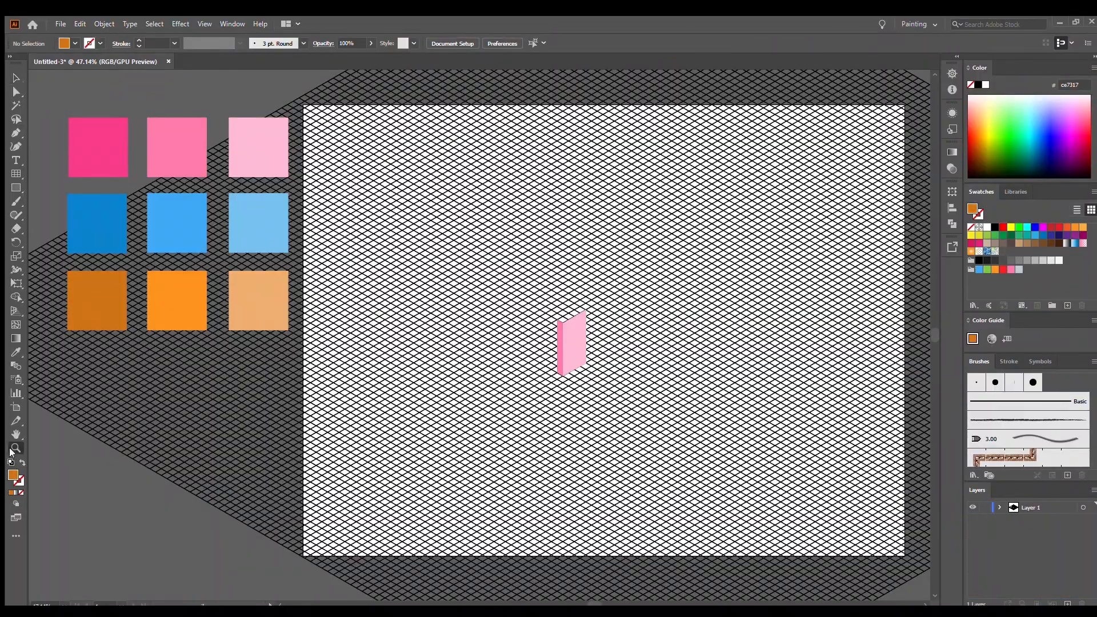
left_click_drag(572, 338, 739, 289)
left_click(16, 352)
left_click(158, 75)
Step: Draw the deep pink top face of the pink block as a closed Pen parallelogram joining both upright faces
left_click_drag(592, 249, 720, 255)
left_click(15, 448)
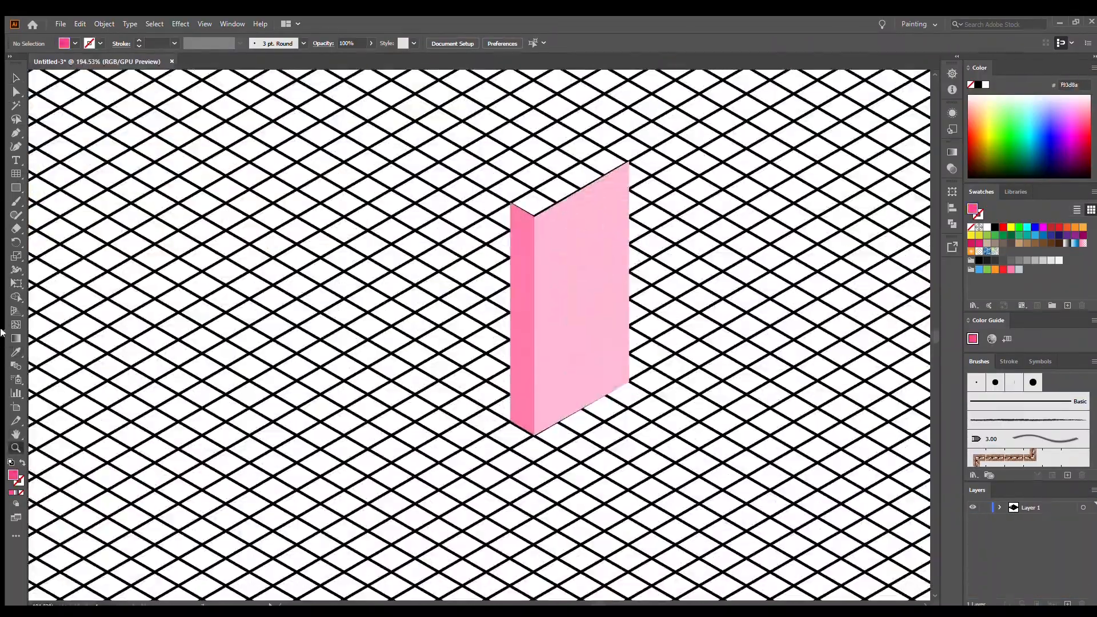
left_click(16, 133)
left_click(510, 202)
left_click(534, 216)
left_click(629, 162)
left_click(605, 148)
left_click(510, 202)
scroll(571, 257, "down", 3)
Step: Sample light blue #75c1ef from its palette square as the fill
left_click(16, 448)
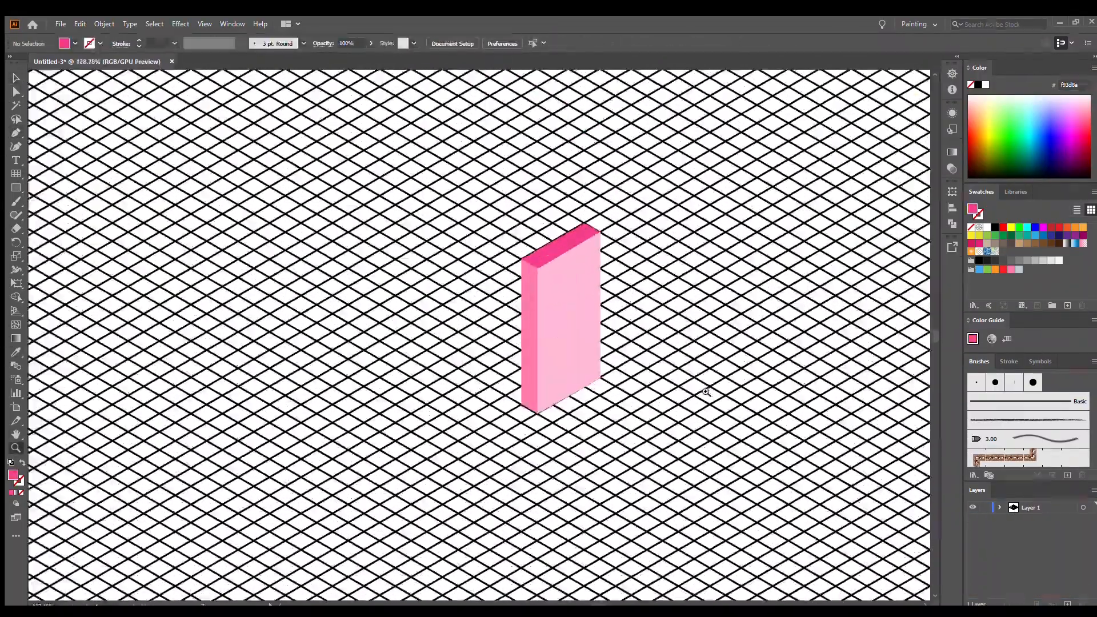
left_click_drag(706, 392, 612, 394)
left_click(16, 352)
left_click(240, 162)
Step: Draw a light blue Pen parallelogram mirroring the light pink face, from its right edge down the grid to X 521 px
left_click(16, 133)
left_click(16, 448)
left_click_drag(800, 422, 891, 422)
scroll(571, 320, "up", 4)
left_click(16, 133)
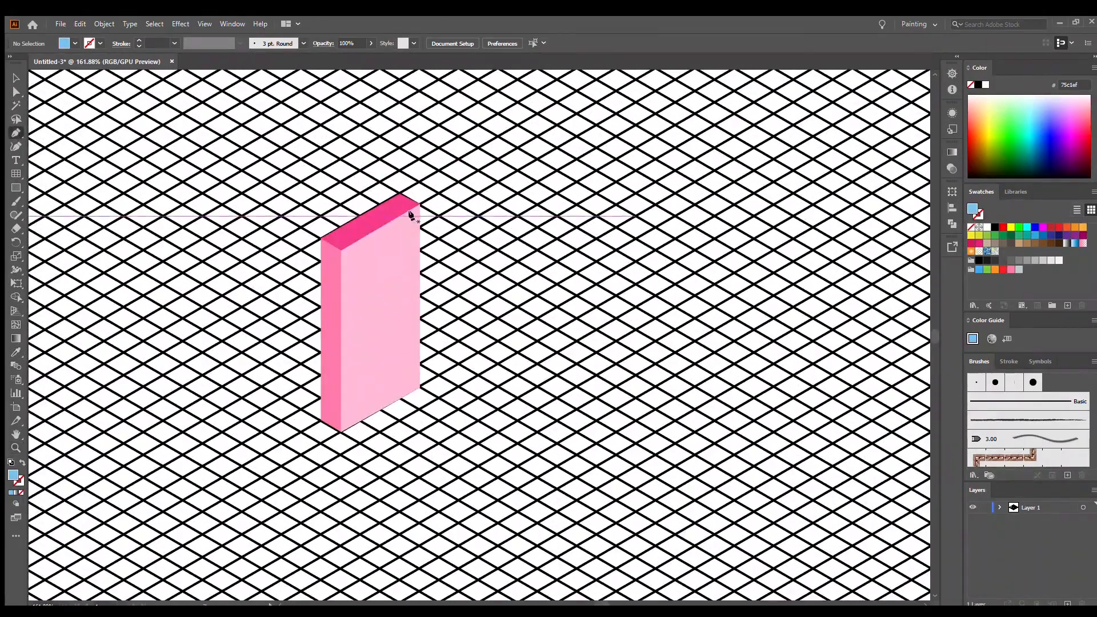
left_click(420, 204)
left_click(420, 387)
left_click(498, 433)
left_click(498, 250)
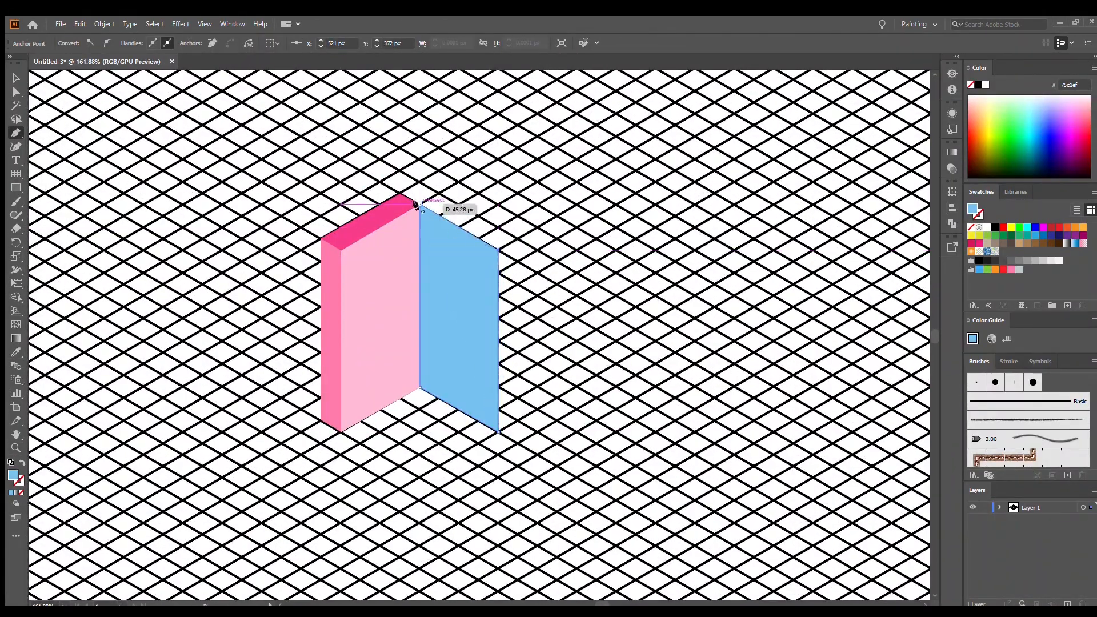
left_click(419, 204)
left_click(355, 423, "ctrl")
Step: Sample medium blue #3fa9f5 from its palette square as the fill
key("z")
left_click_drag(731, 286, 541, 489)
key("i")
left_click(235, 174)
Step: Draw a narrow medium blue upright side face along the right edge of the light blue face
key("z")
left_click_drag(737, 317, 811, 317)
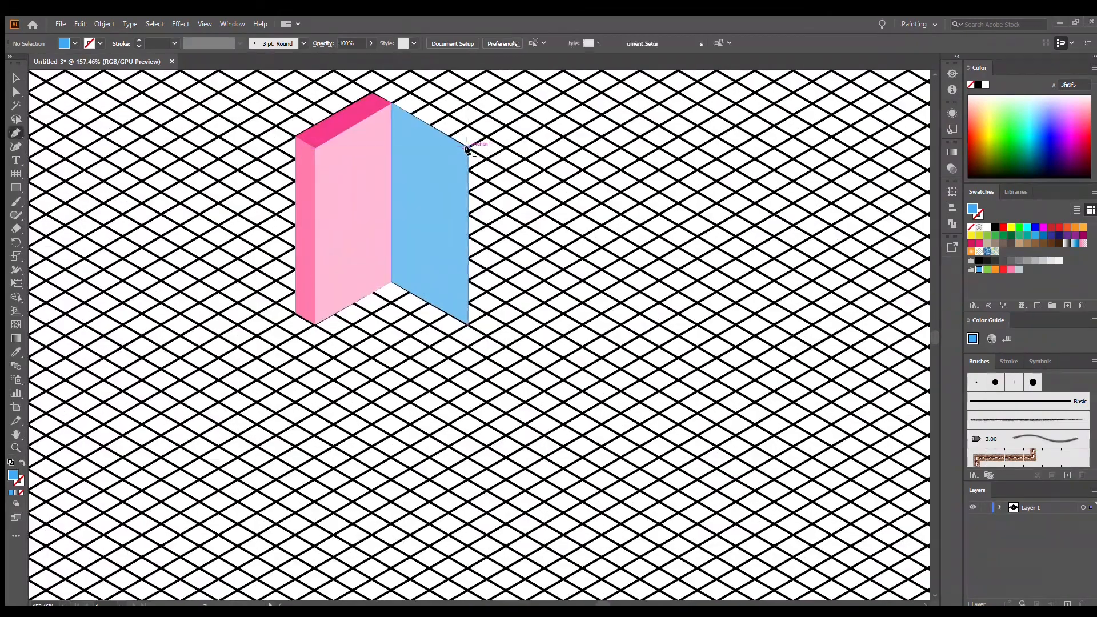
left_click(467, 147)
left_click(467, 324)
left_click(489, 313)
left_click(487, 138)
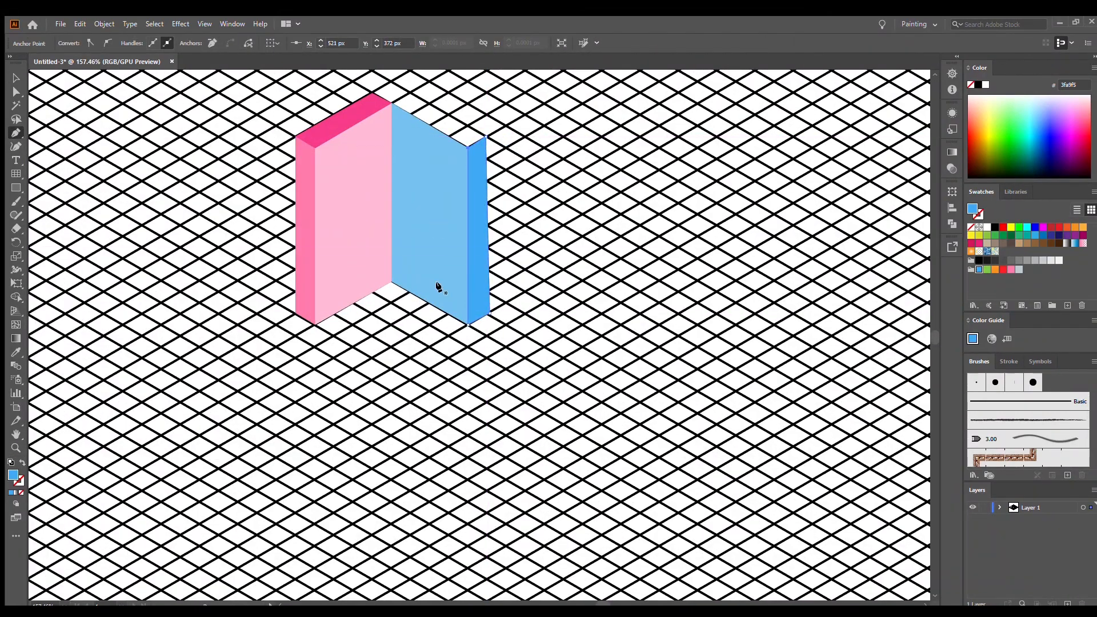
key("v")
left_click(400, 400)
Step: Sample dark blue #0b84ce from its palette square as the fill
key("i")
left_click_drag(286, 199, 286, 257)
left_click(326, 143)
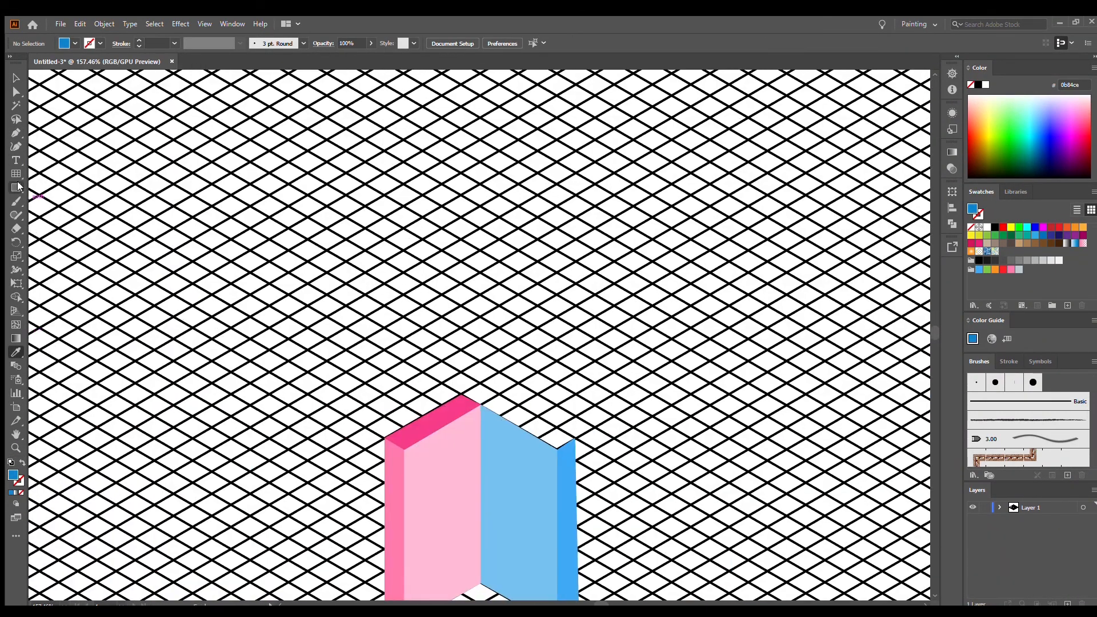
Step: Draw the dark blue top face of the blue block as a closed Pen parallelogram above its two upright faces
left_click(16, 133)
left_click(575, 438)
left_click(557, 449)
left_click(481, 405)
left_click(498, 395)
left_click(575, 438)
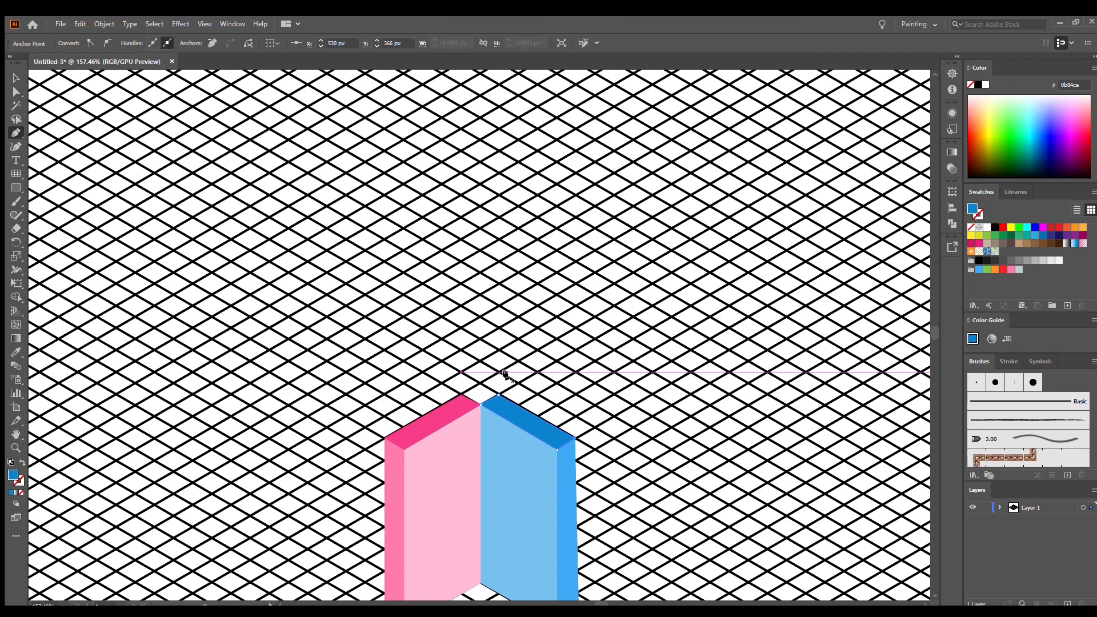
Step: Deselect the blue top face and sample dark orange #ce7317 from its palette square as the fill
scroll(12, 226, "right", 5)
key("v")
key("ctrl+shift+a")
scroll(12, 227, "left", 15)
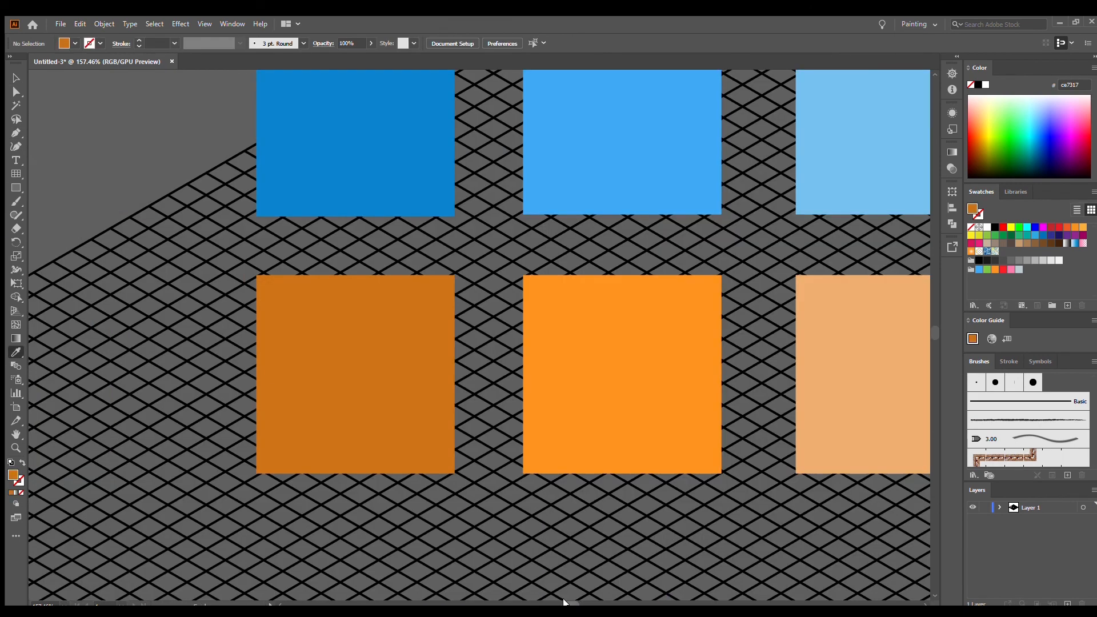
Step: Draw a dark orange five-cornered upright shape from X 472, Y 344 px, fitting its pointed base between the pink and blue tops
left_click_drag(565, 603, 595, 603)
left_click(402, 394)
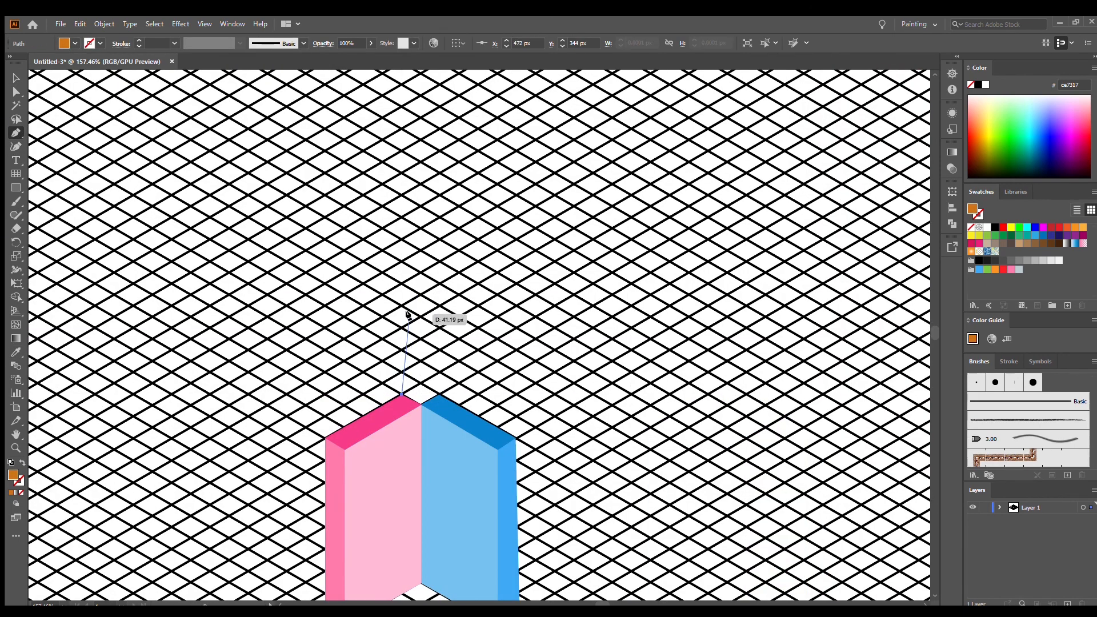
left_click(401, 328)
left_click(440, 328)
left_click(439, 395)
left_click(421, 405)
left_click(401, 394)
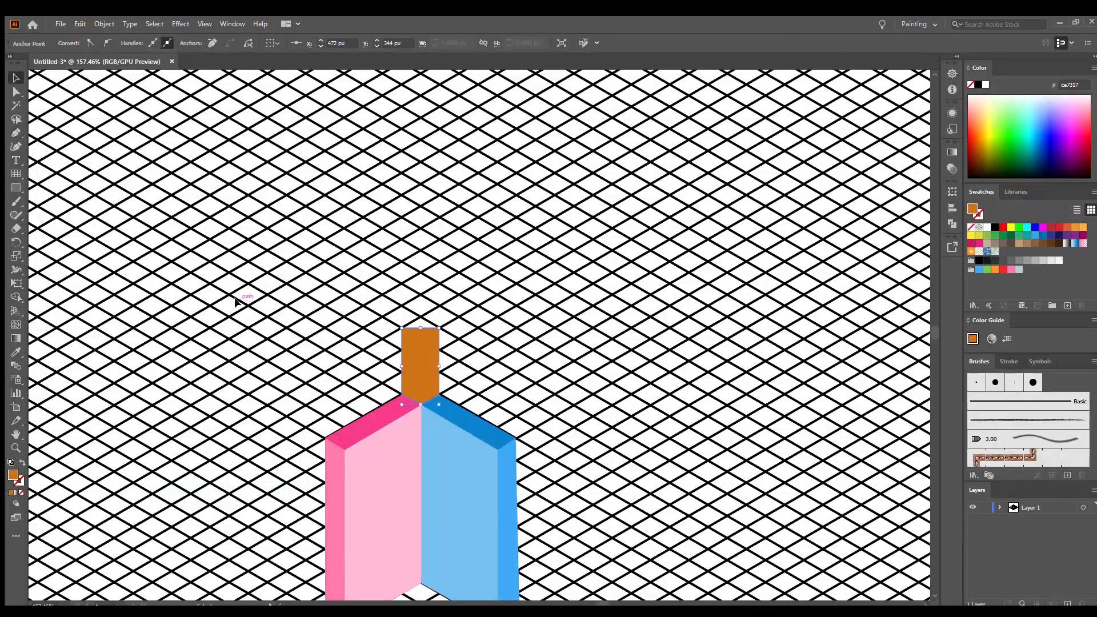
left_click(235, 301)
Step: Save the document as Untitled-3.ai and sample medium pink #ff7bac from its palette square as the fill
key("z")
left_click_drag(503, 320, 454, 298)
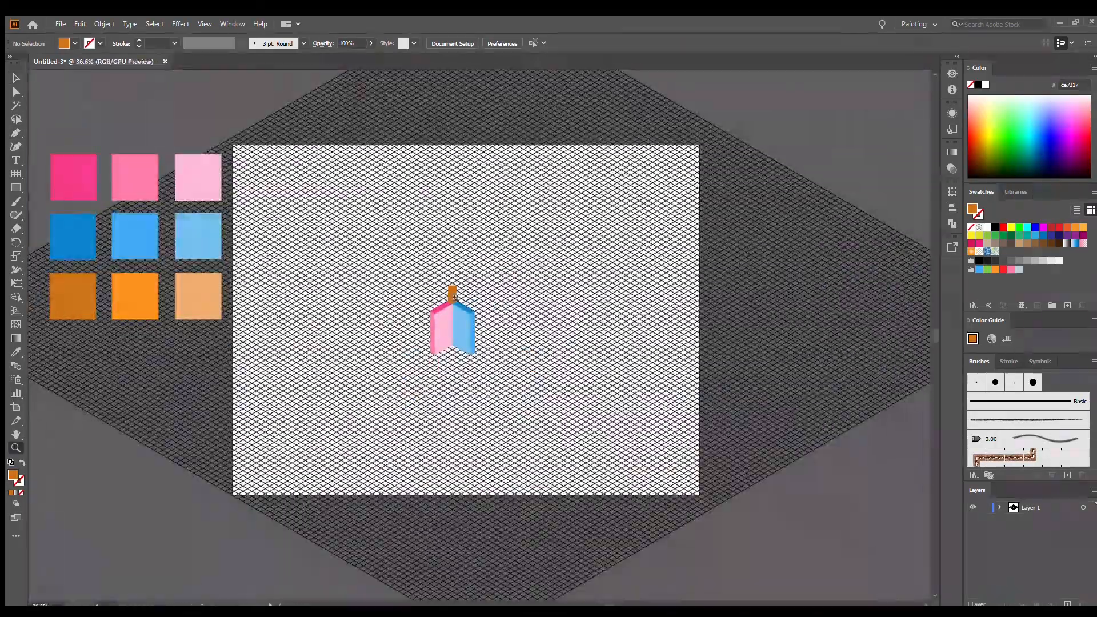
left_click_drag(420, 337, 522, 329)
scroll(523, 332, "up", 2)
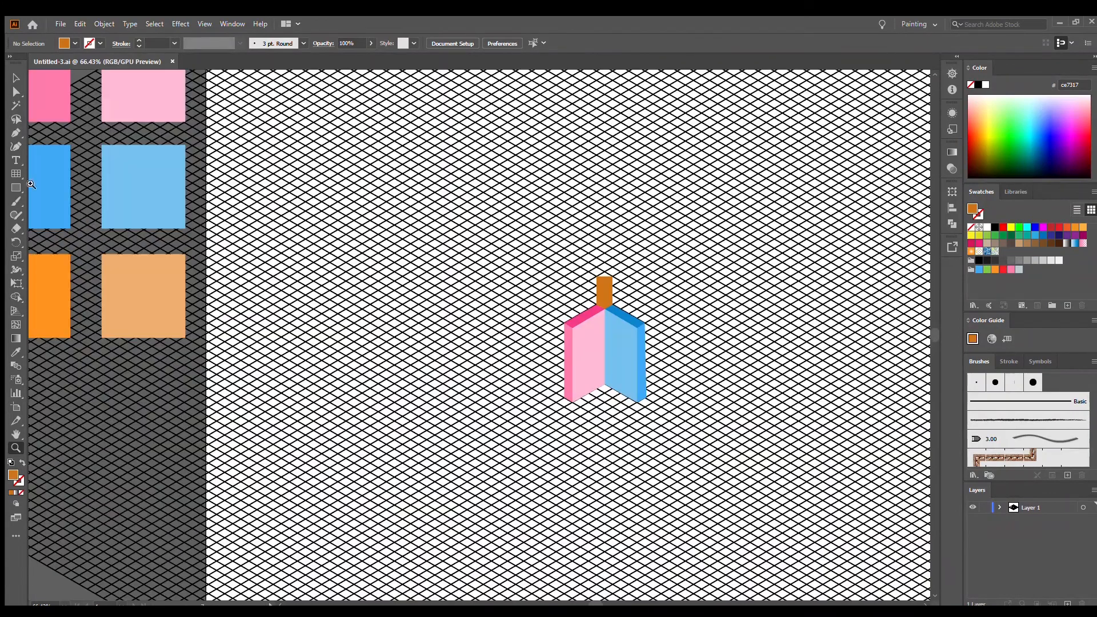
key("p")
key("i")
key("p")
Step: Draw a medium pink C-shaped left face with the Pen tool on the empty grid left of the pink and blue blocks
left_click(427, 403)
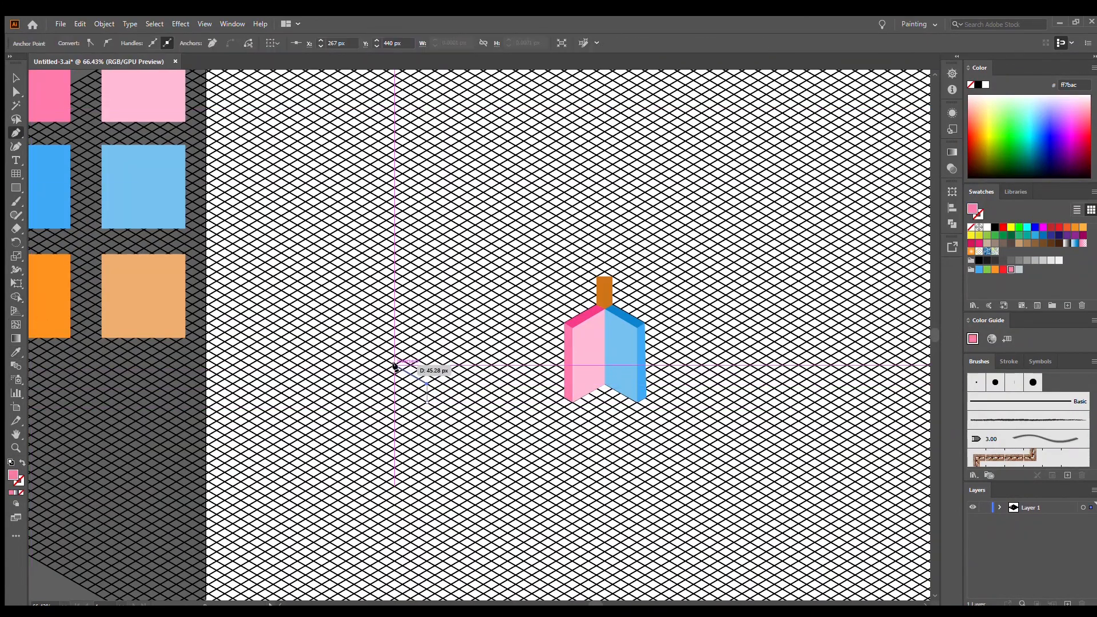
left_click(394, 366)
left_click(394, 346)
left_click(418, 359)
left_click(418, 343)
left_click(386, 324)
left_click(386, 377)
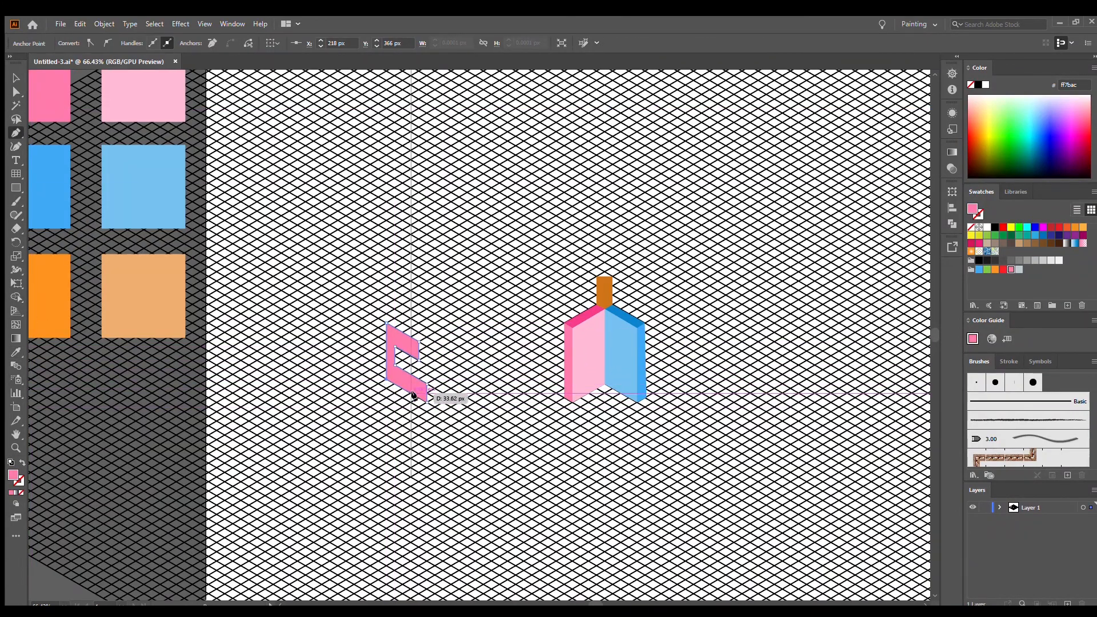
left_click(427, 402)
key("v")
left_click(284, 372)
Step: Sample light pink #ffbbd7 and draw the lower right-hand face of the C-shaped block
key("i")
left_click(143, 98)
key("p")
left_click(427, 384)
left_click(460, 366)
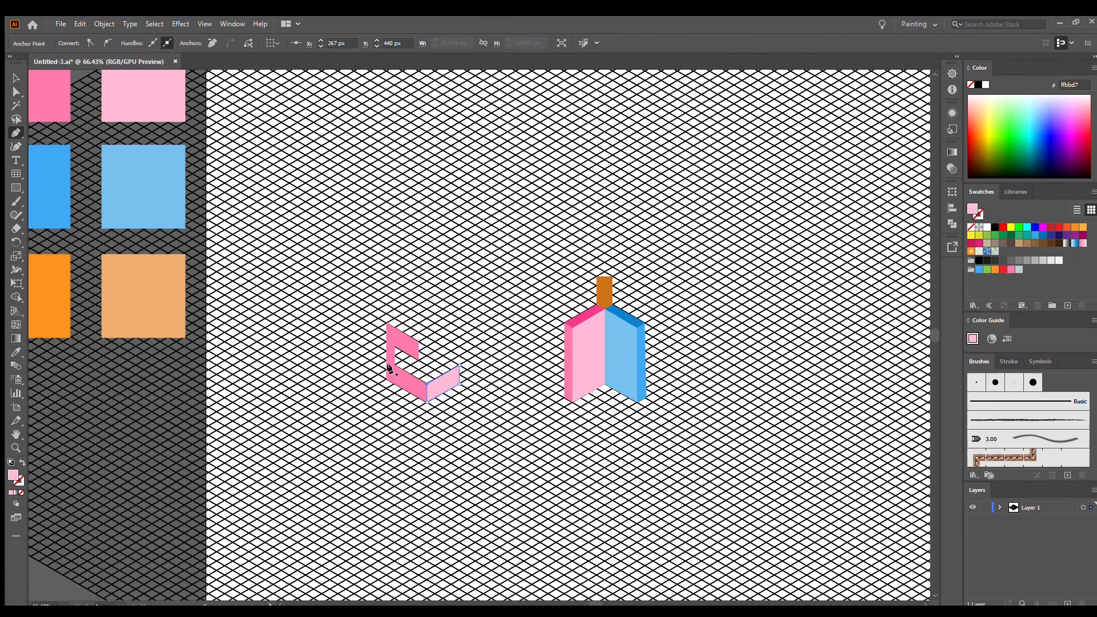
Step: Draw the upper right-hand face and the inner triangular face in the notch of the C-shaped block in light pink
left_click(419, 341)
left_click(418, 359)
left_click(451, 342)
left_click(451, 323)
left_click(394, 346)
left_click(394, 366)
left_click(411, 356)
key("v")
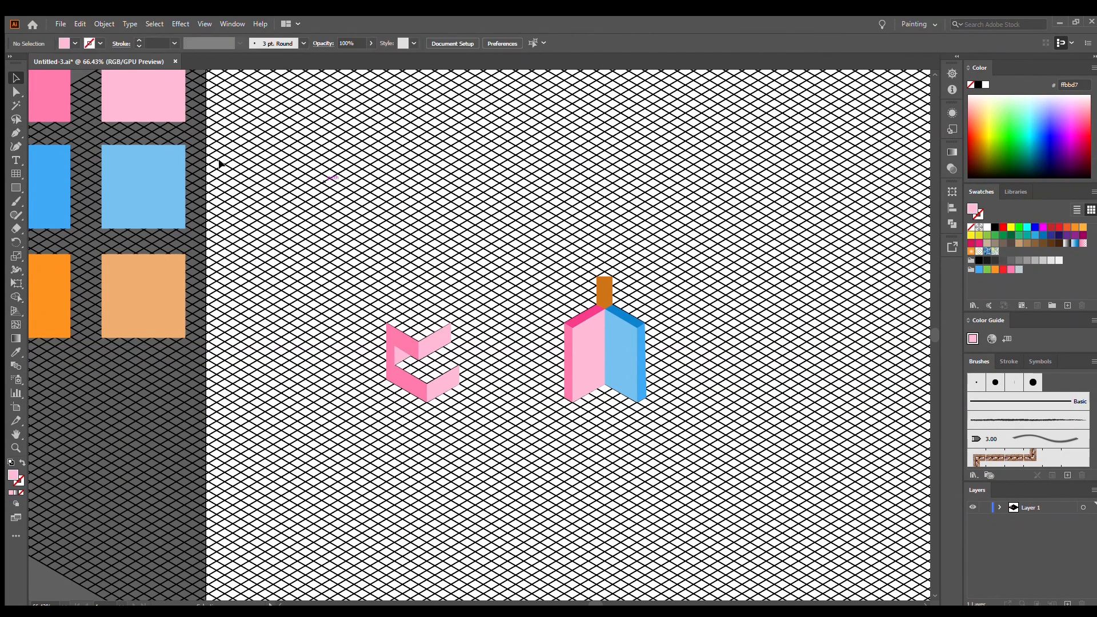
Step: Sample deep pink #f93d8a from the first block's top and draw the rhombus top face of the C-shaped block
left_click(584, 317)
left_click(16, 133)
left_click(386, 323)
left_click(419, 342)
left_click(450, 323)
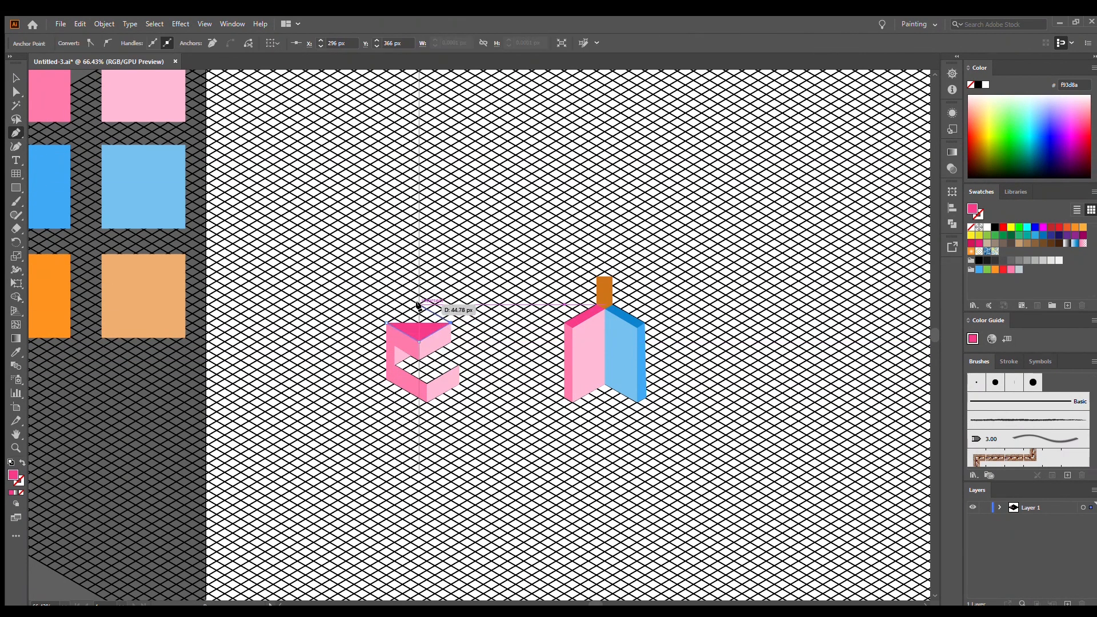
left_click(419, 305)
left_click(386, 323)
Step: Draw the deep pink top surface of the C-shaped block's lower arm and deselect it
left_click(427, 384)
left_click(459, 366)
key("v")
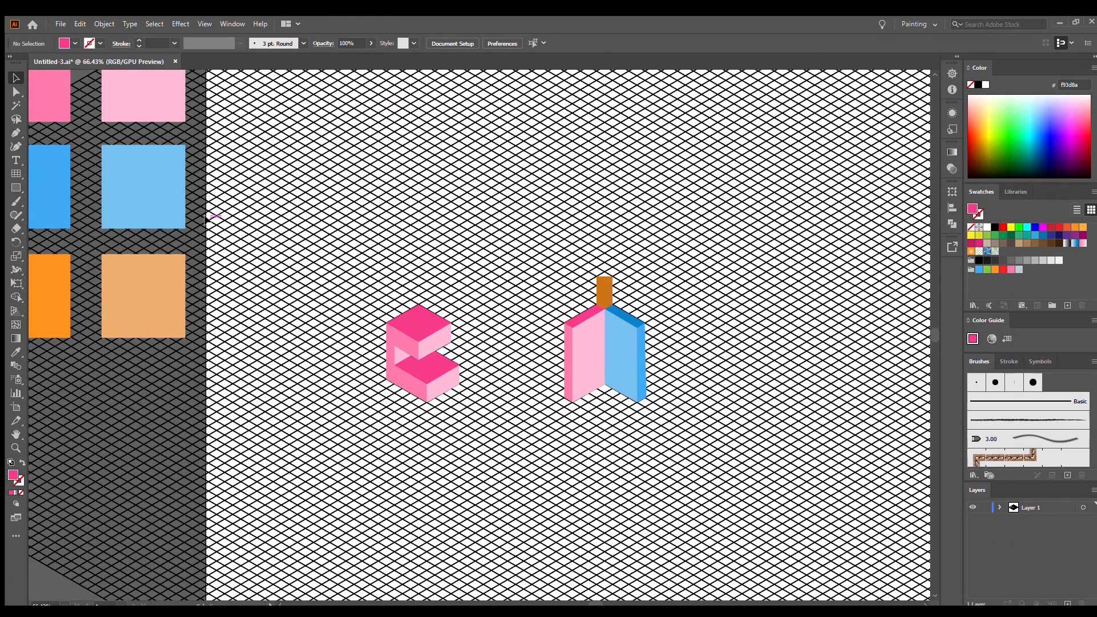
Step: Draw the left-hand parallelogram face of a new cube in light blue #75c1ef along the grid, below and between the two existing shapes
left_click(16, 133)
left_click(523, 478)
left_click(556, 495)
left_click(556, 533)
left_click(524, 515)
Step: Sample the medium blue palette square and draw the cube's right-hand face, sharing the vertical front edge with the light blue face
left_click(16, 352)
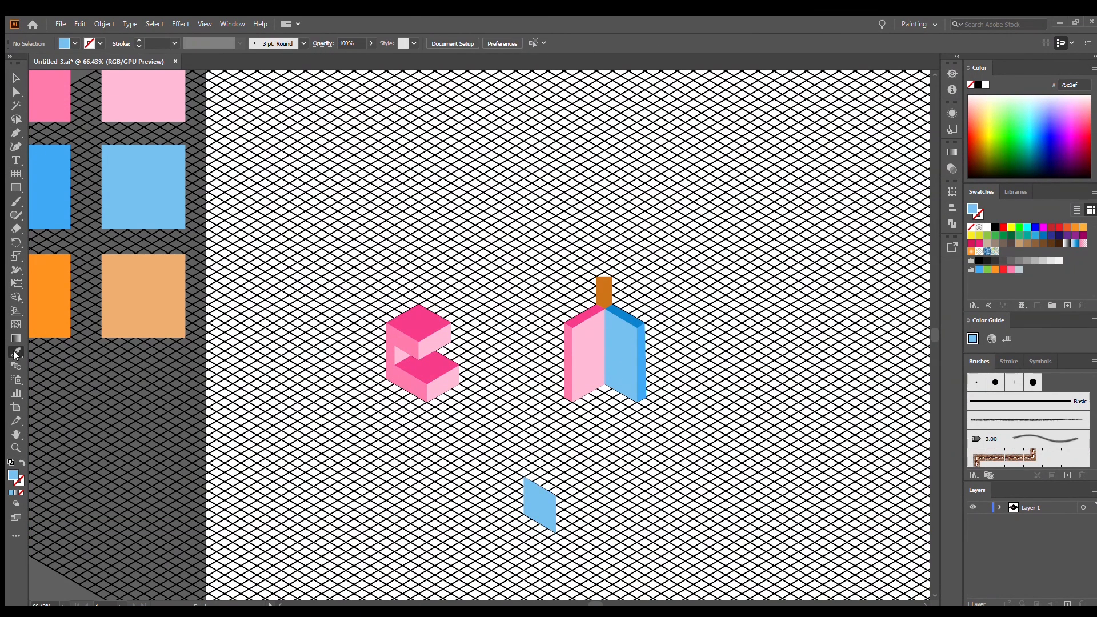
left_click(50, 188)
left_click(16, 133)
left_click(588, 515)
left_click(556, 533)
left_click(556, 495)
Step: Sample dark blue #0b84ce from the open block's top edge and draw the cube's top face from the upper edges of the side faces
left_click(16, 352)
left_click(627, 316)
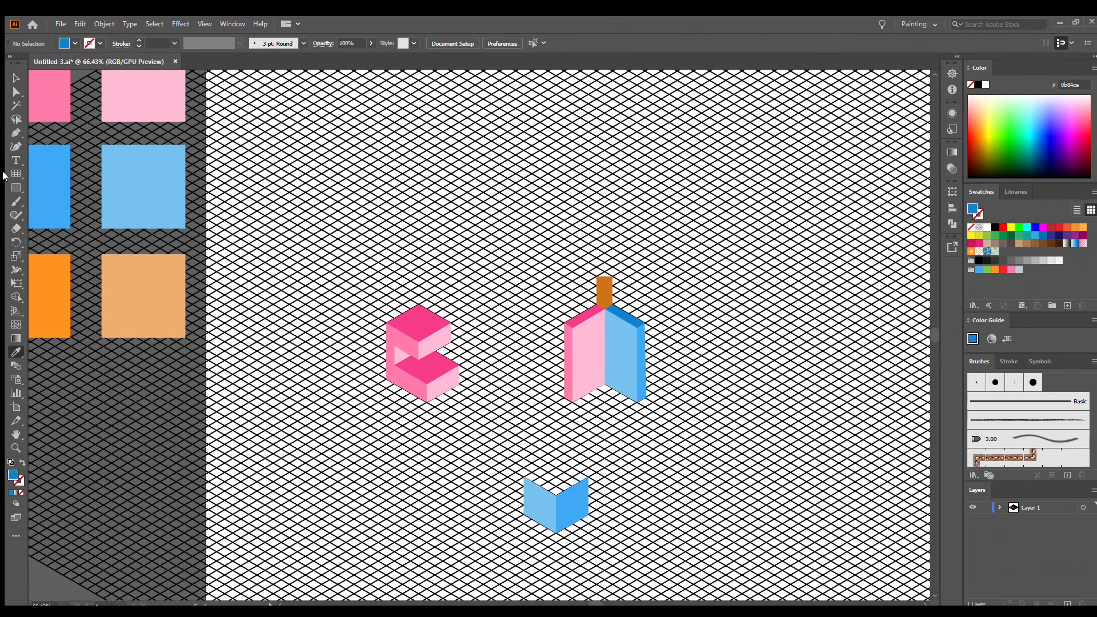
left_click(16, 133)
left_click(524, 477)
left_click(556, 496)
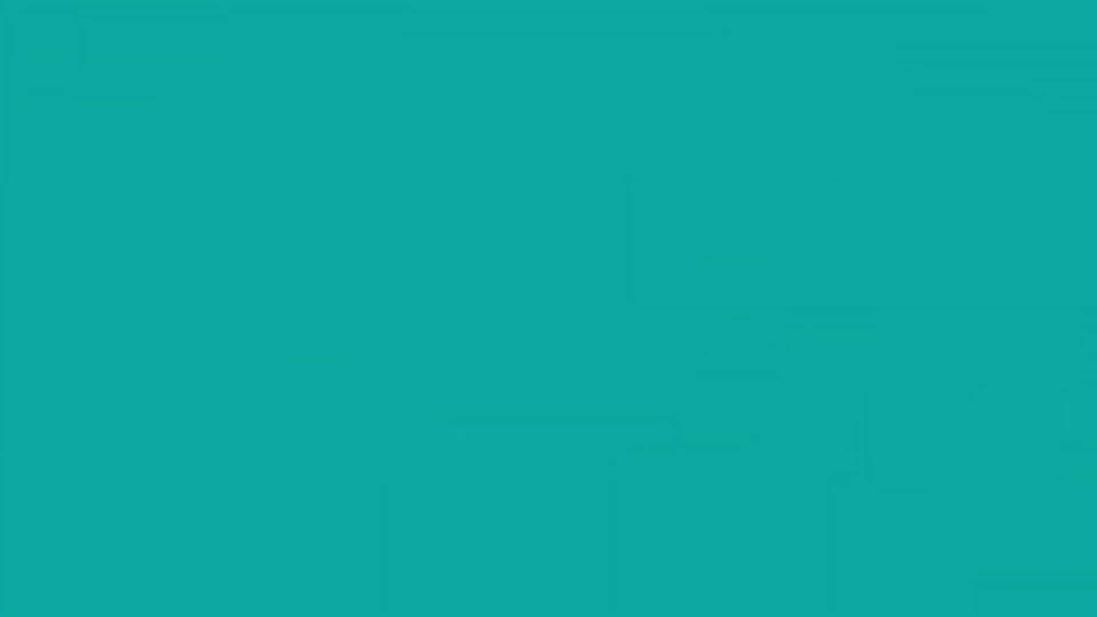